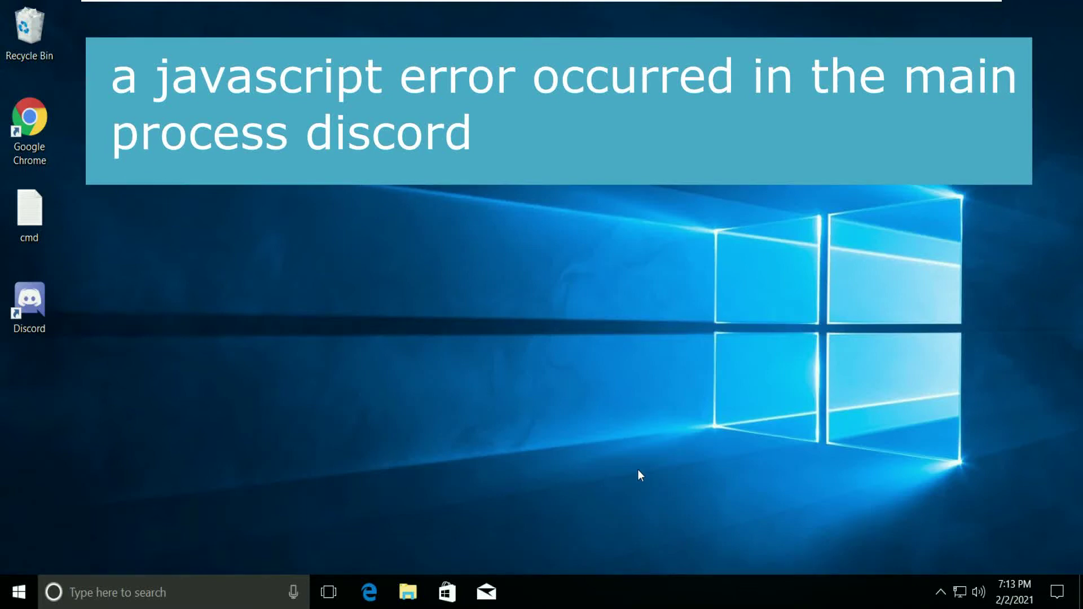
# Search the taskbar for 'control' and launch Control Panel from the results.
pyautogui.click(246, 592)
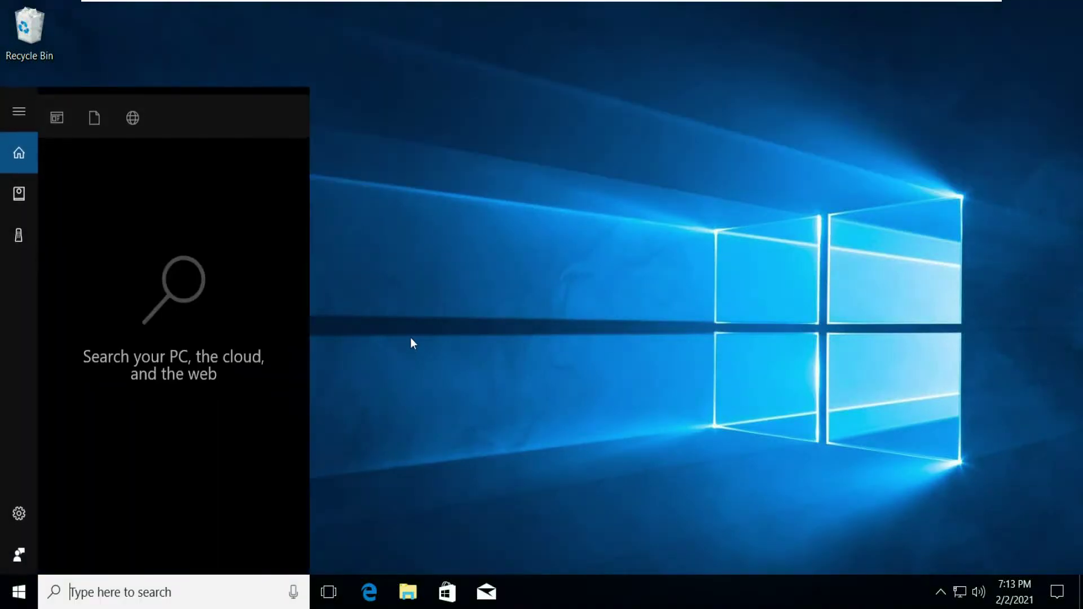
pyautogui.write('control')
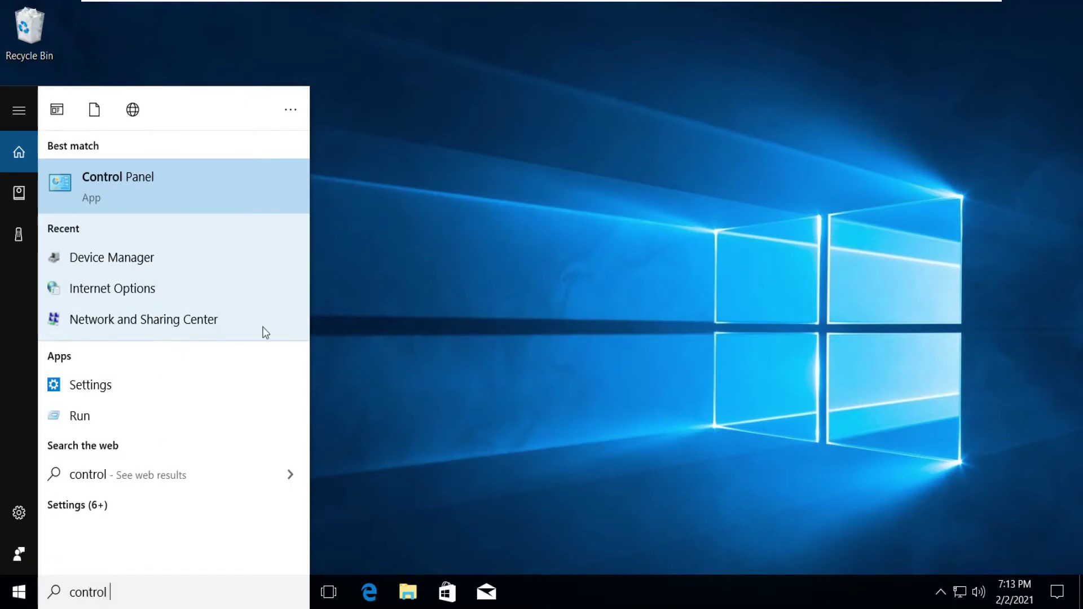
pyautogui.click(264, 200)
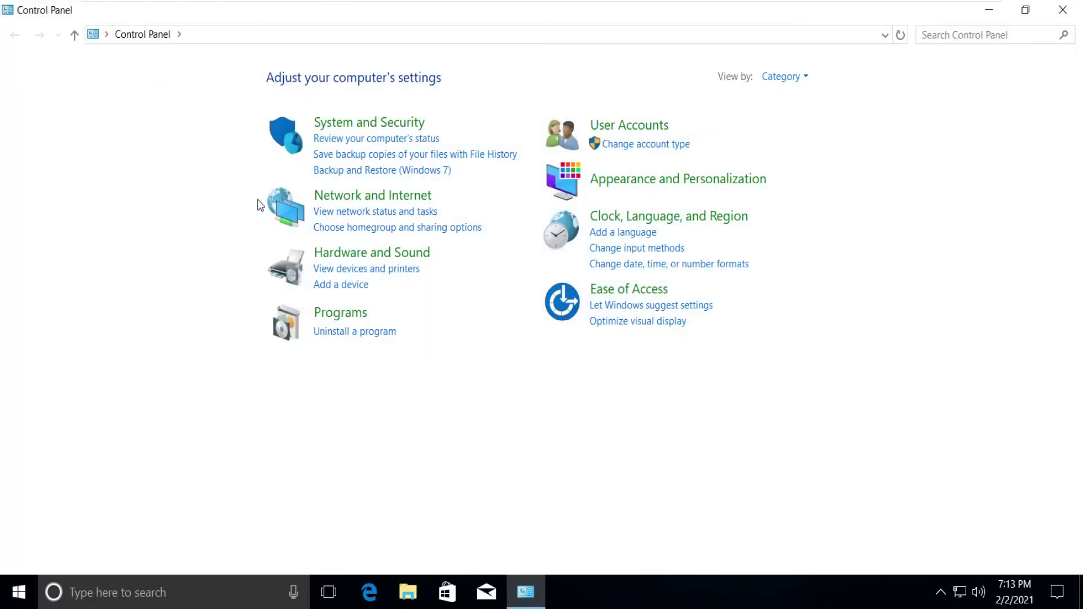
# Confirm Discord is listed under Programs > Uninstall a program, then close Control Panel.
pyautogui.click(341, 313)
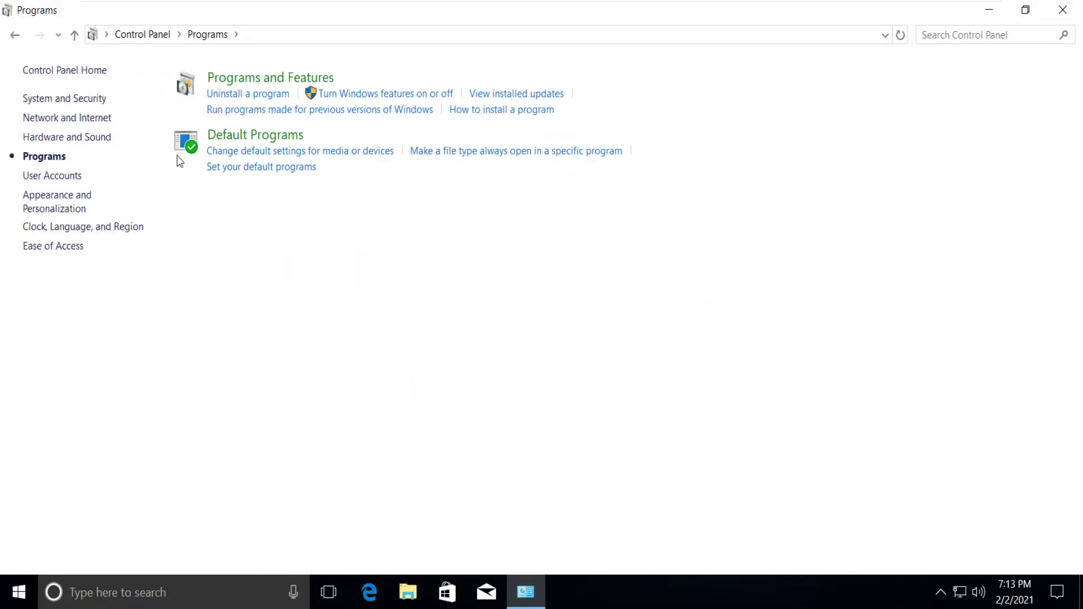
pyautogui.click(244, 97)
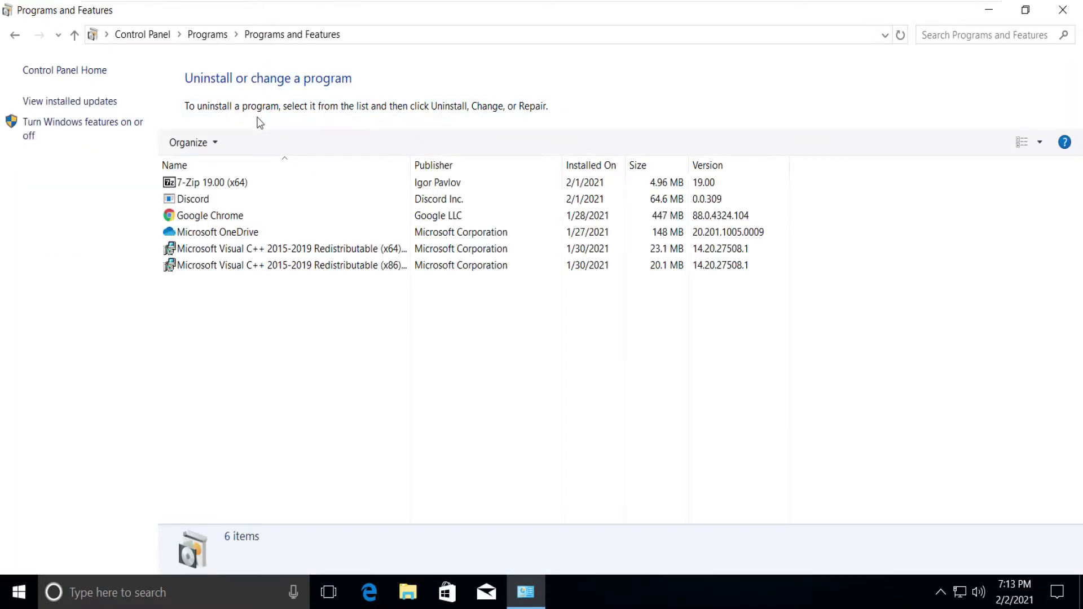
pyautogui.click(190, 203)
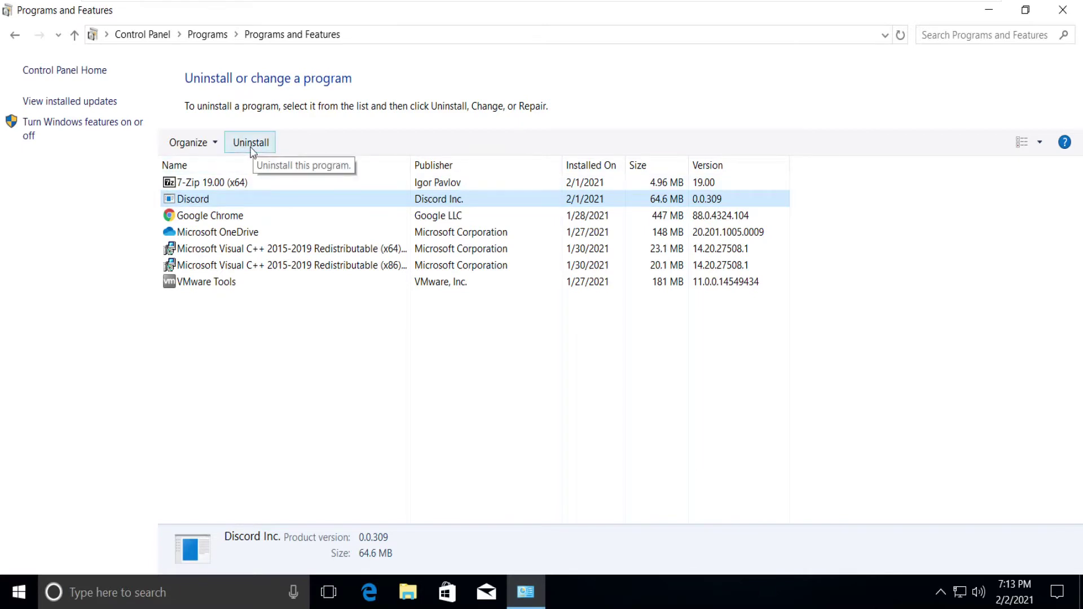
pyautogui.click(1071, 22)
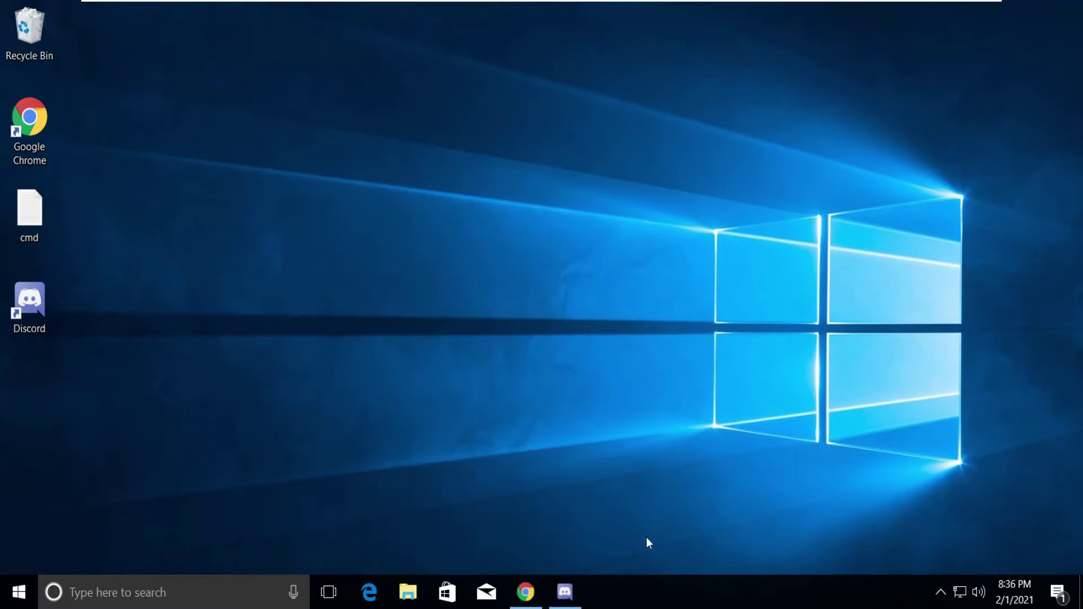
# Open Task Manager from the taskbar and scroll down to the Discord (32 bit) processes.
pyautogui.rightClick(719, 583)
pyautogui.click(801, 498)
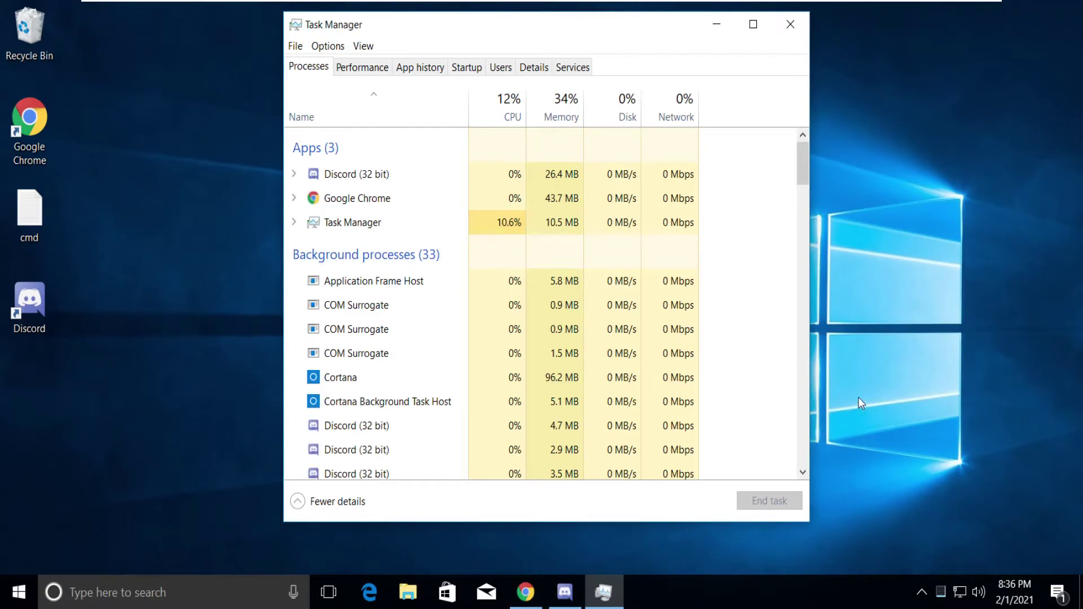
pyautogui.scroll(-1, 544, 346)
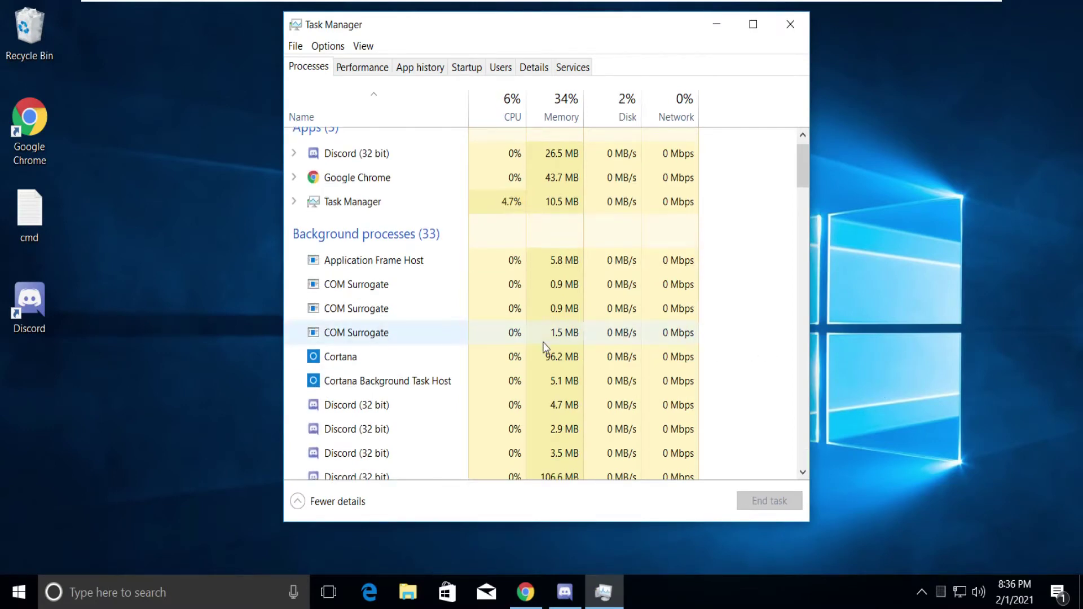
pyautogui.scroll(-2, 545, 346)
pyautogui.scroll(-2, 544, 345)
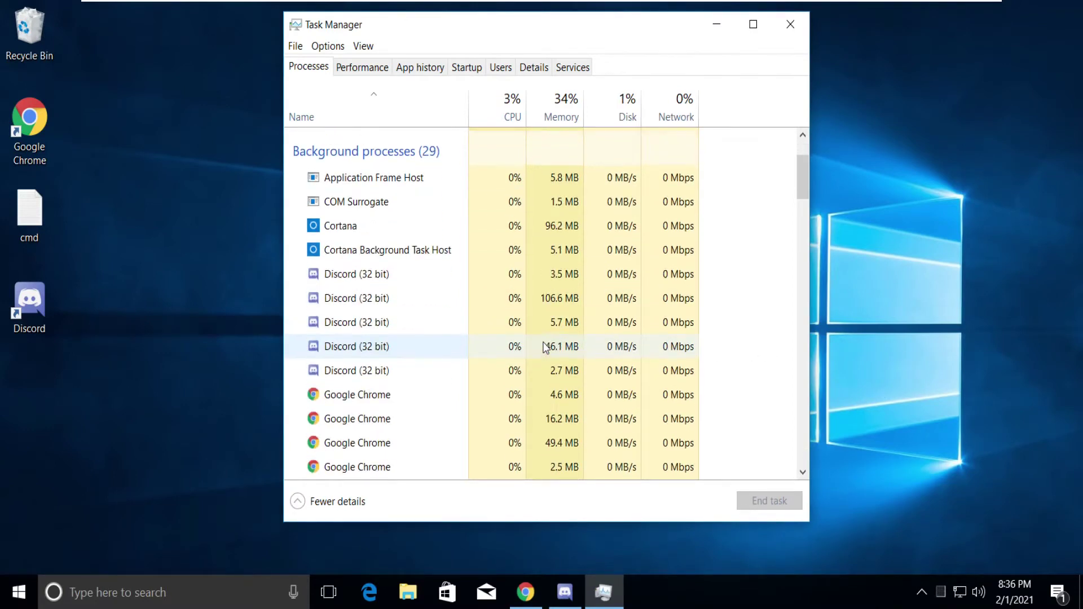
# End every Discord (32 bit) process, including the 106.6 MB one, and close Task Manager.
pyautogui.click(439, 280)
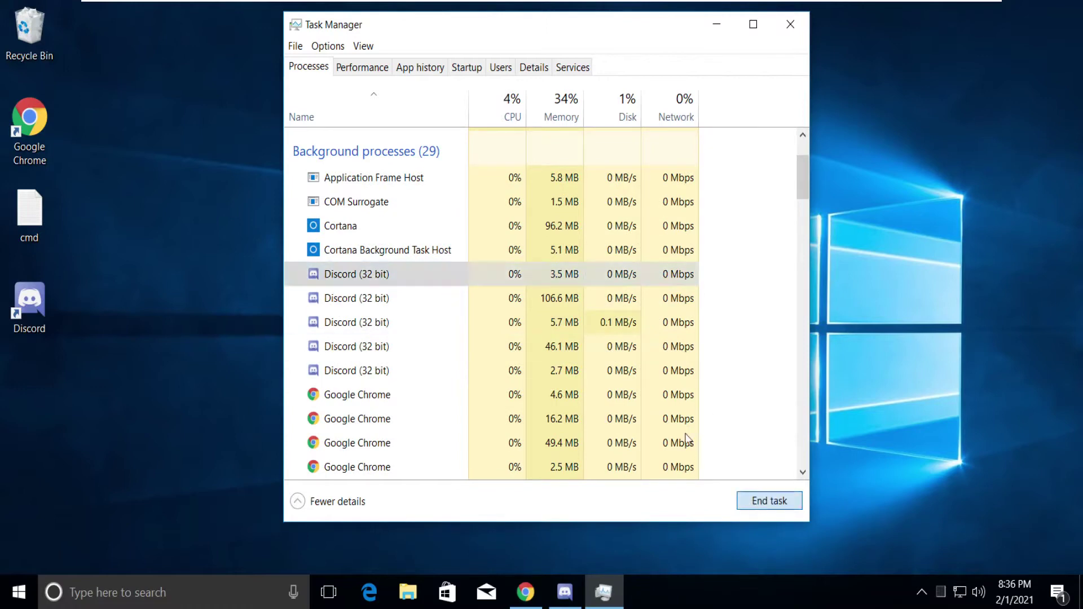
pyautogui.click(422, 284)
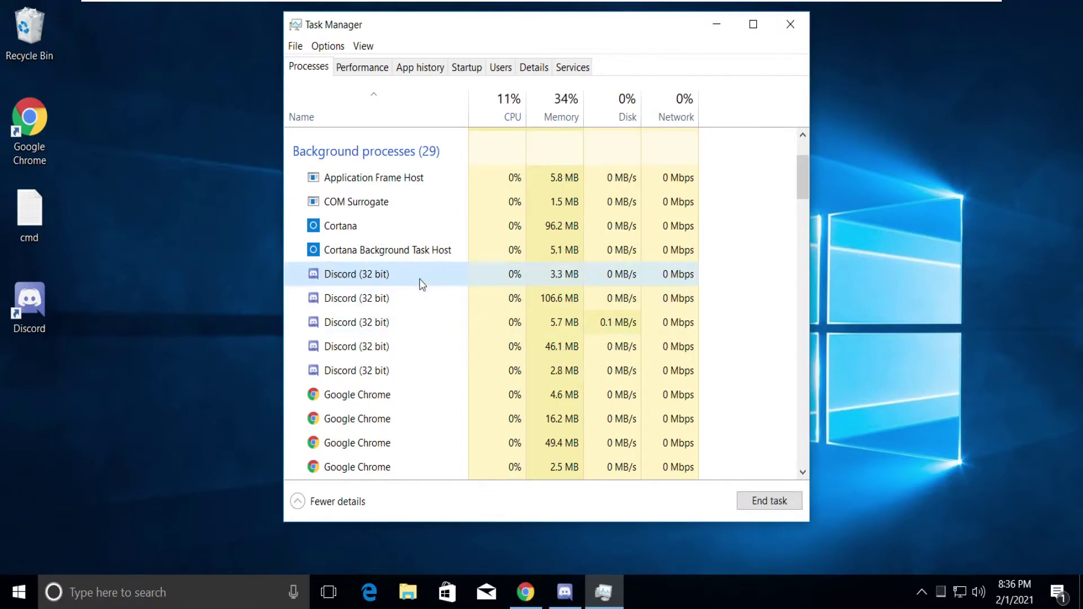
pyautogui.click(767, 502)
pyautogui.click(391, 296)
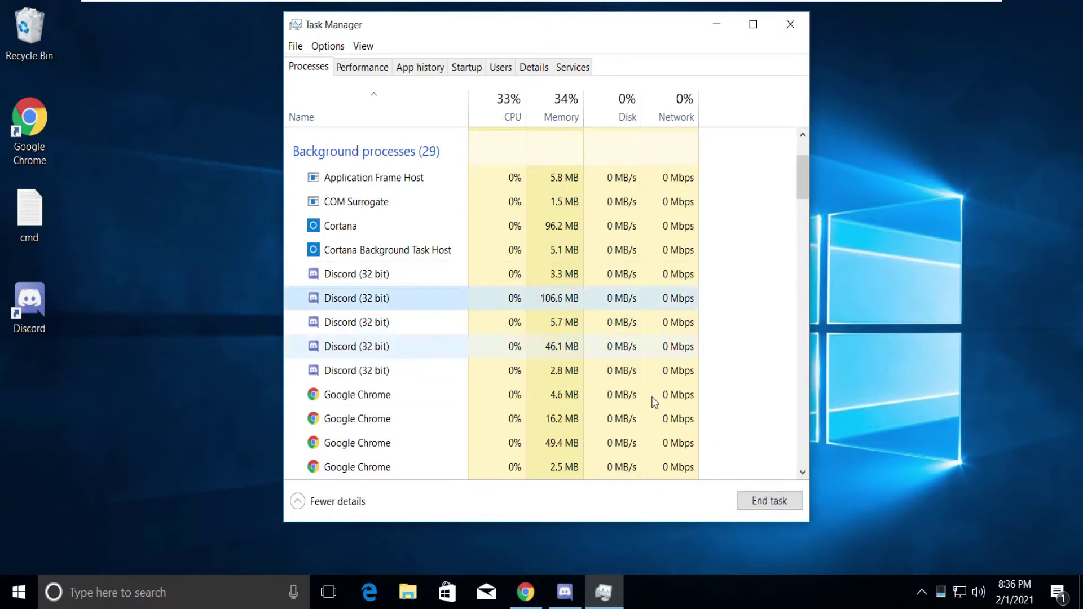
pyautogui.click(767, 501)
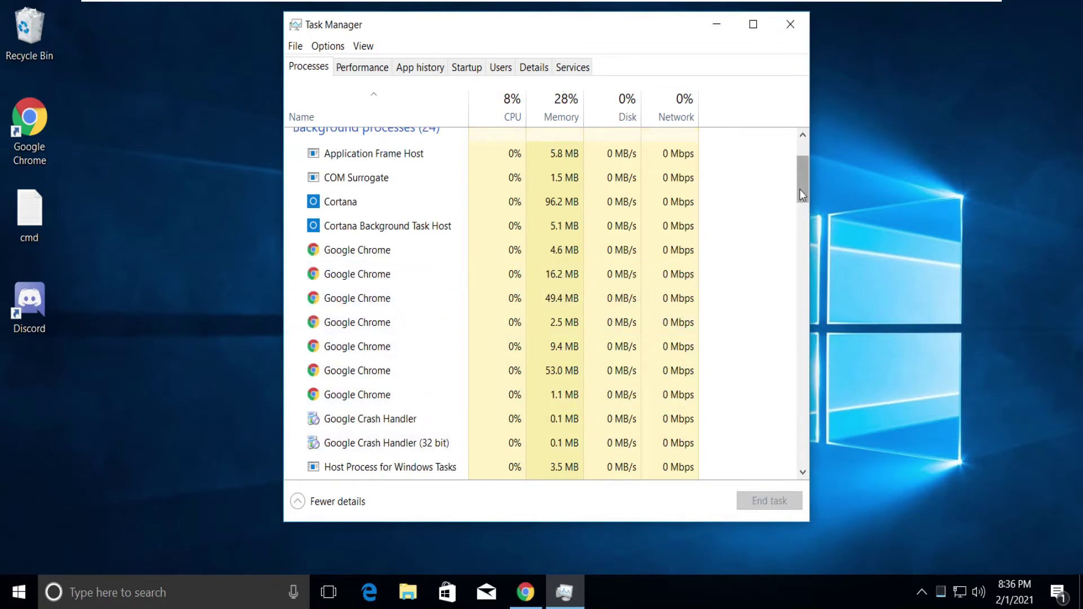
pyautogui.moveTo(799, 189)
pyautogui.mouseDown()
pyautogui.moveTo(799, 282)
pyautogui.moveTo(819, 178)
pyautogui.mouseUp()
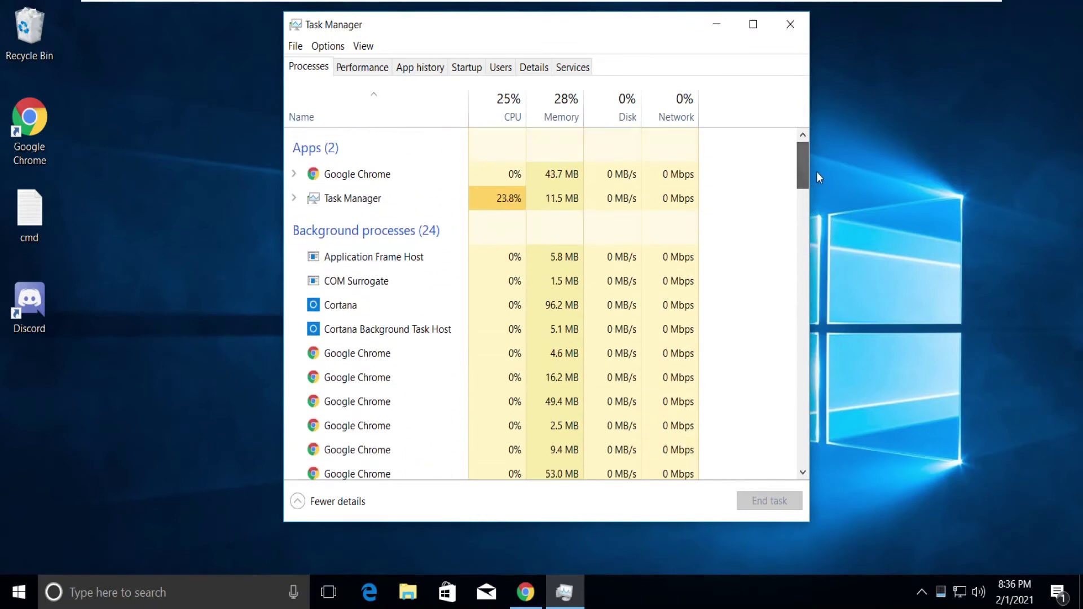
pyautogui.click(790, 24)
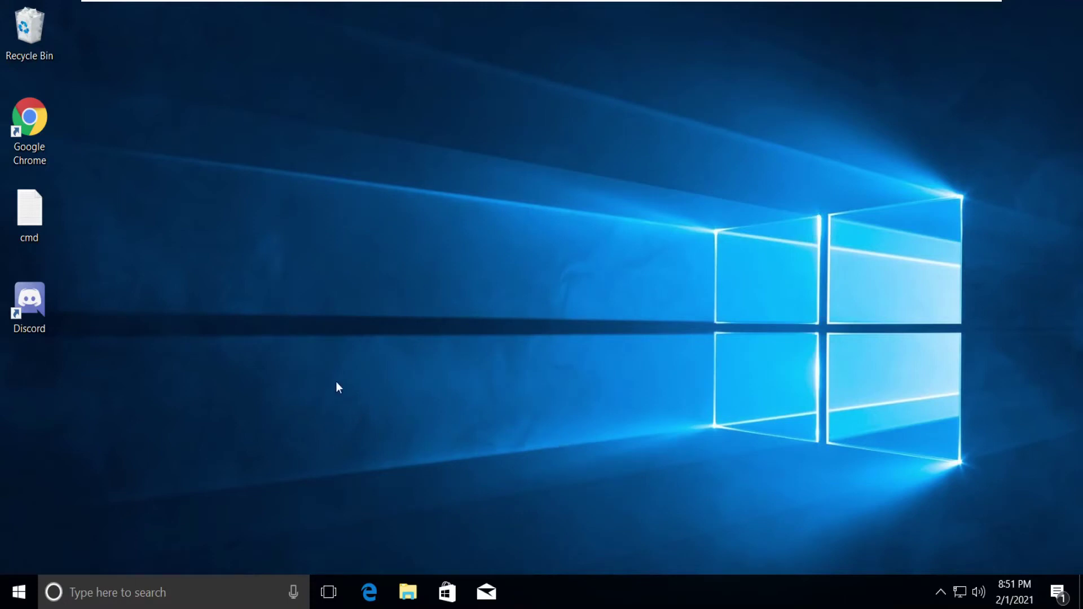
# Open the Roaming AppData folder by running %appdata% from the Run dialog.
pyautogui.click(169, 592)
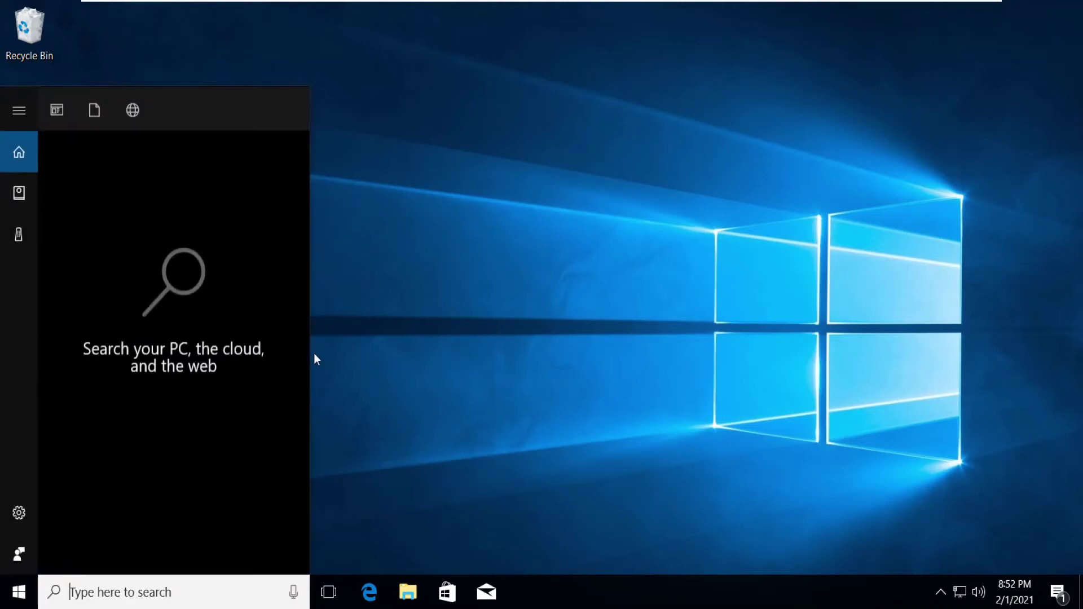
pyautogui.write('run')
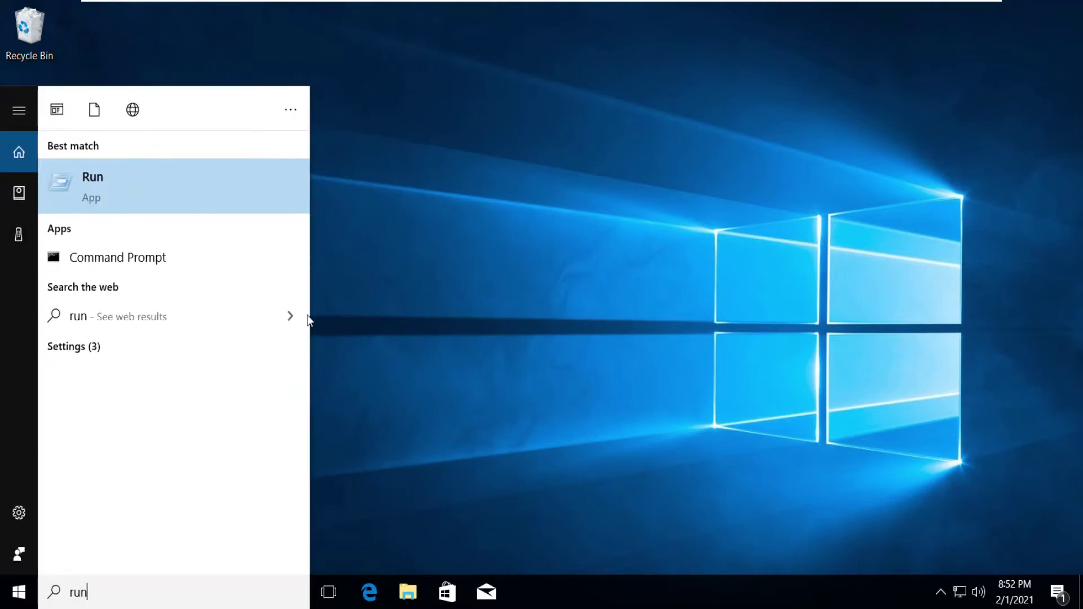
pyautogui.click(147, 181)
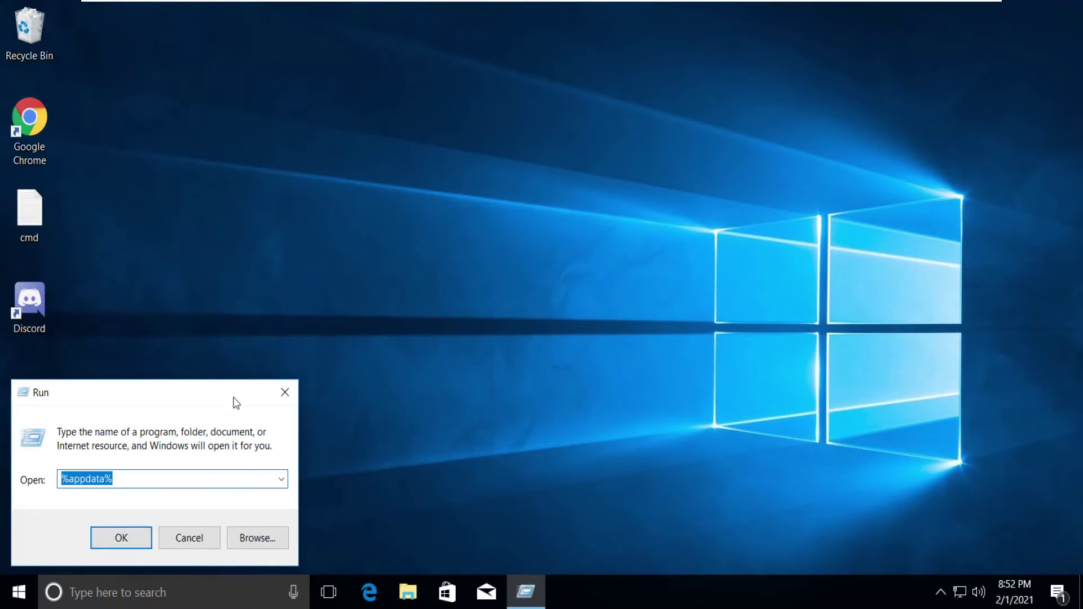
pyautogui.moveTo(229, 398); pyautogui.dragTo(521, 97)
pyautogui.press('BackSpace')
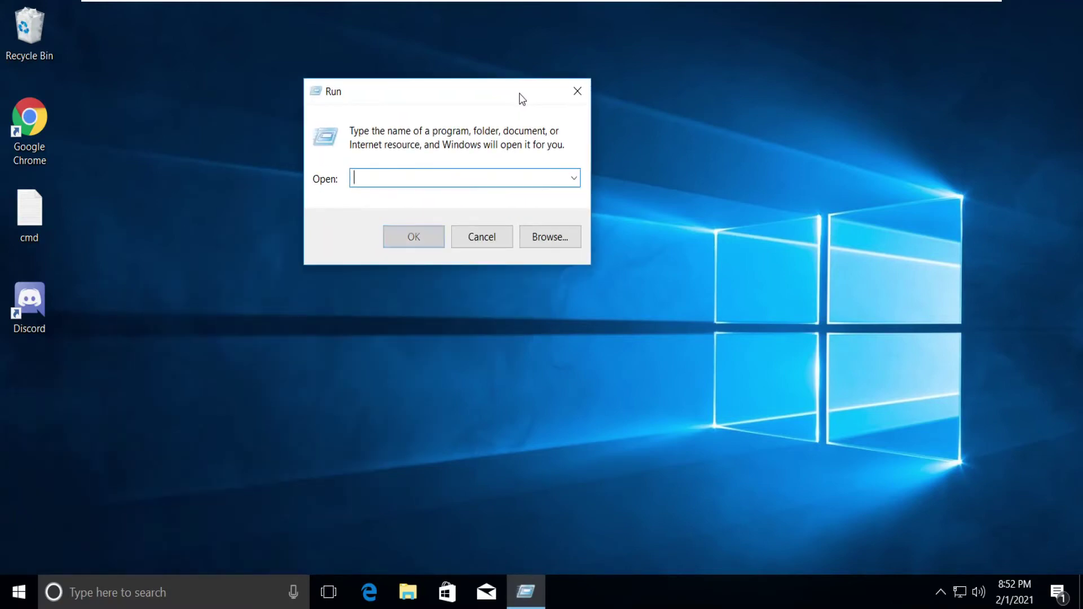
pyautogui.write('%appdat')
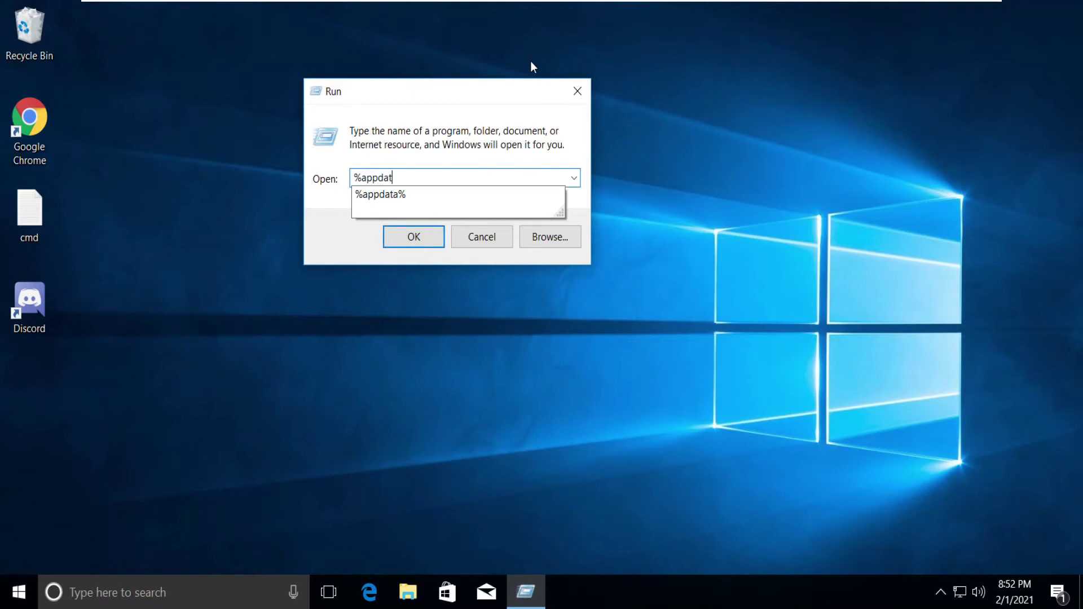
pyautogui.write('a%')
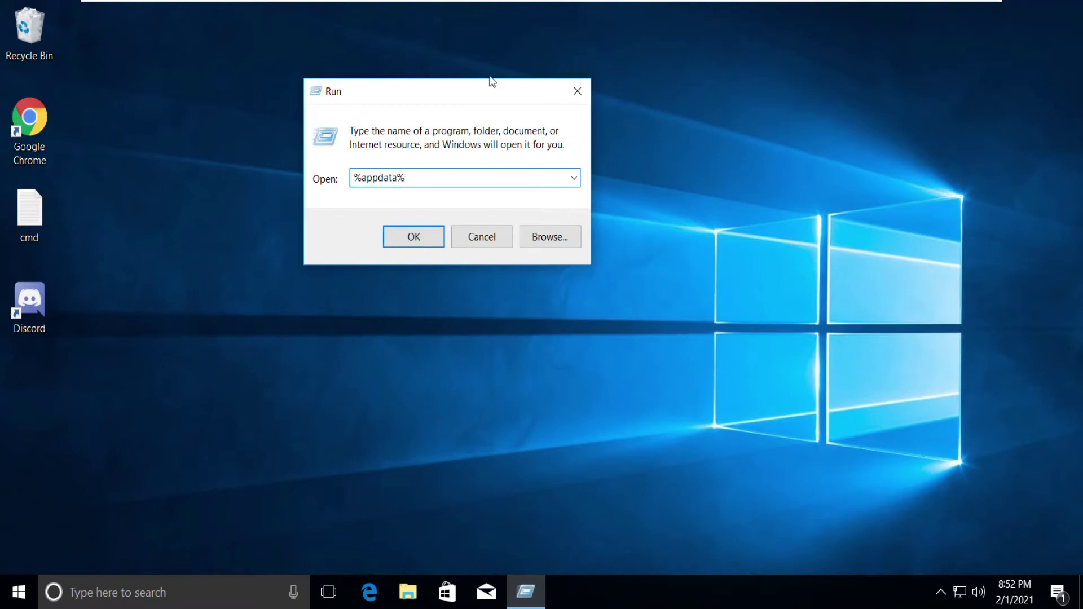
pyautogui.click(390, 237)
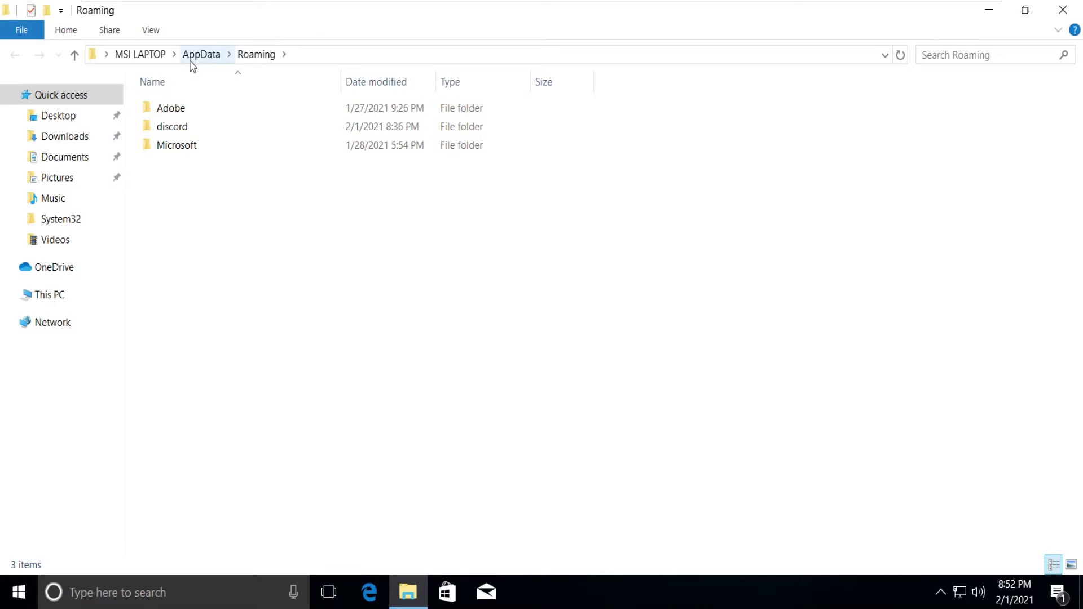
# Delete the discord folder from AppData\Roaming and close File Explorer.
pyautogui.click(203, 127)
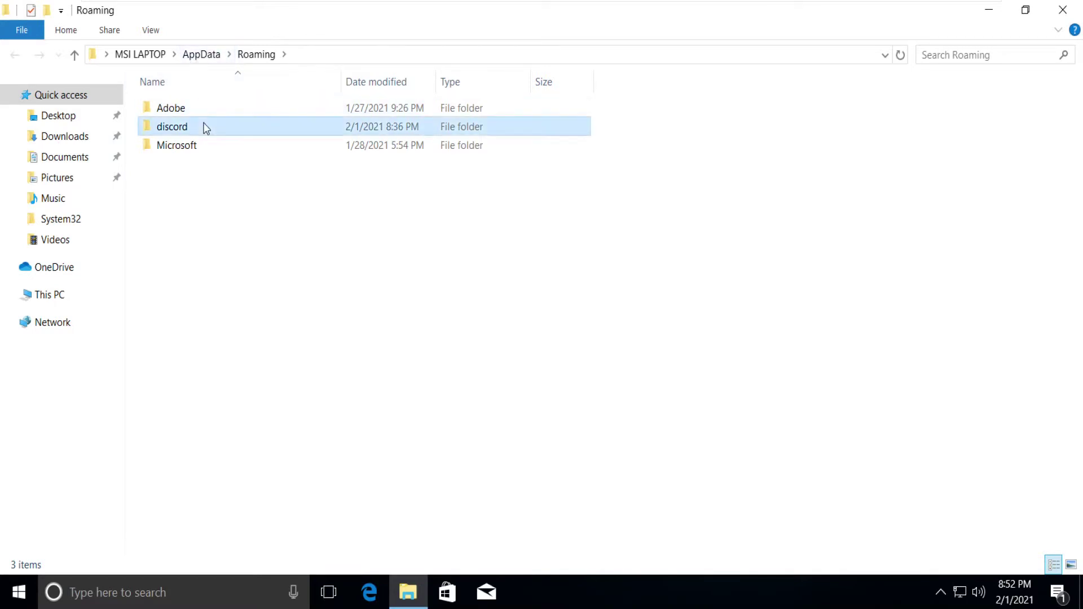
pyautogui.rightClick(179, 130)
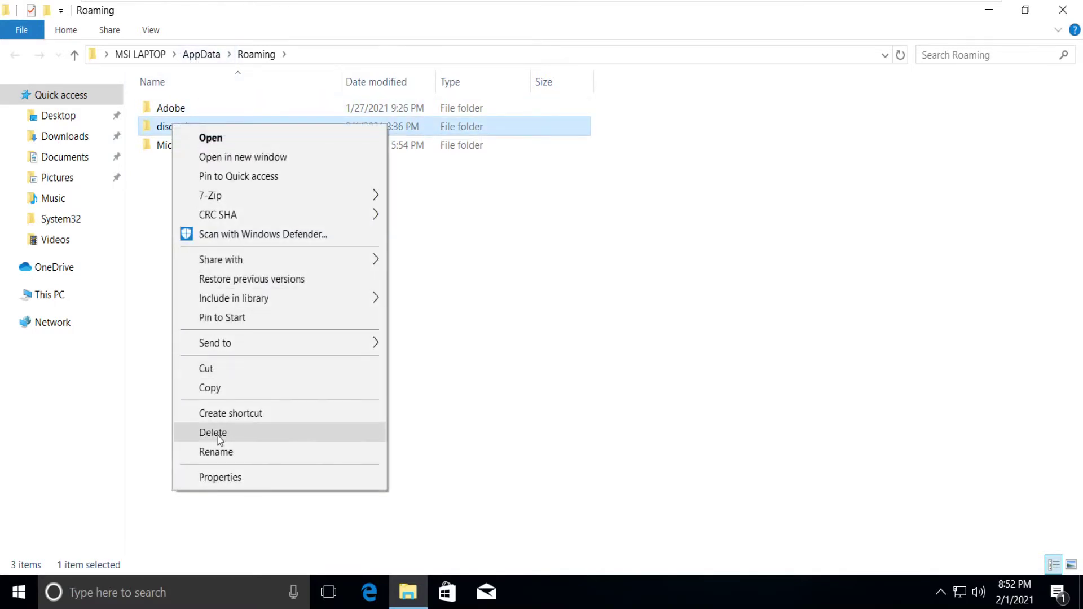
pyautogui.click(219, 435)
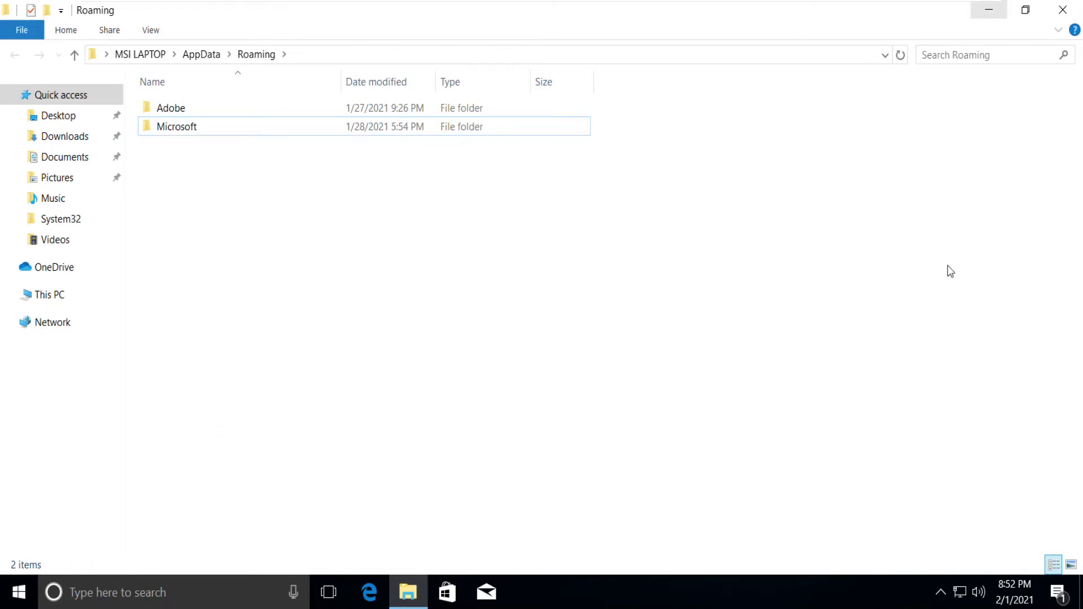
pyautogui.click(1062, 10)
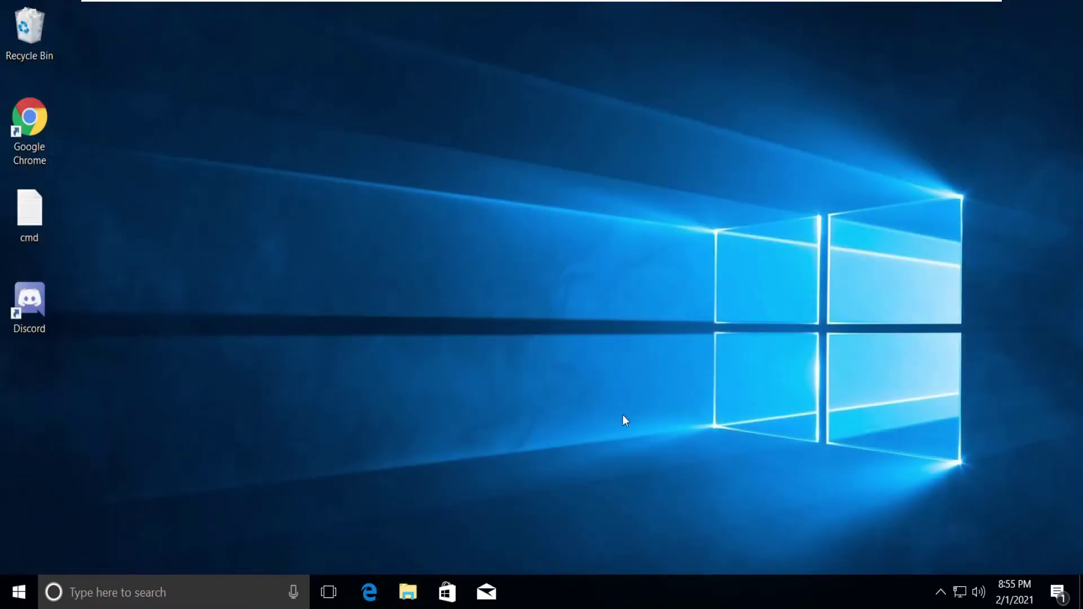
# Reopen the Run dialog and replace its entry with %localappdata%.
pyautogui.click(256, 583)
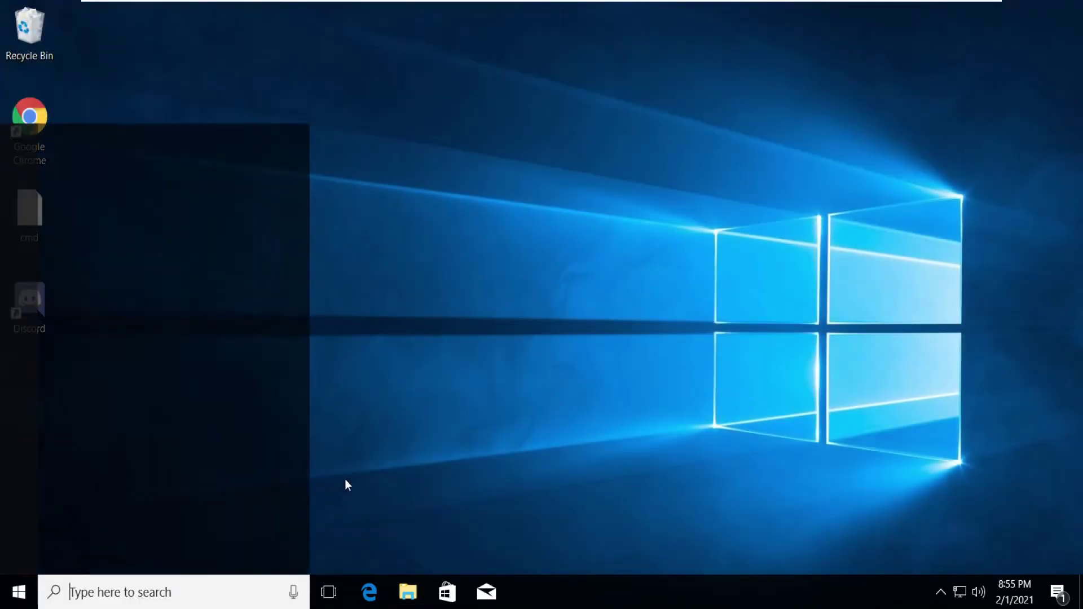
pyautogui.write('run')
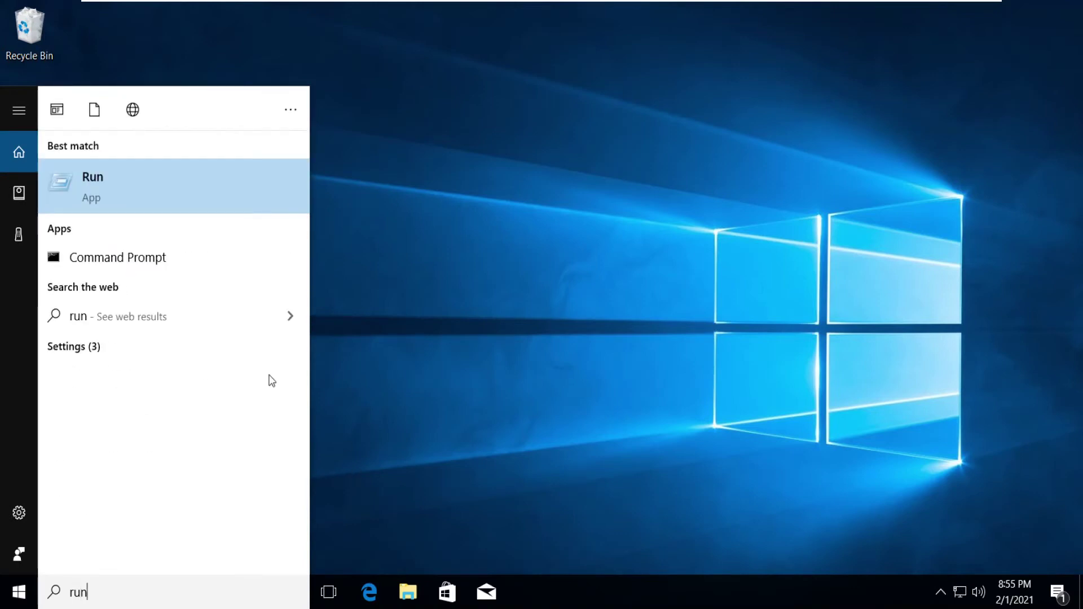
pyautogui.click(173, 199)
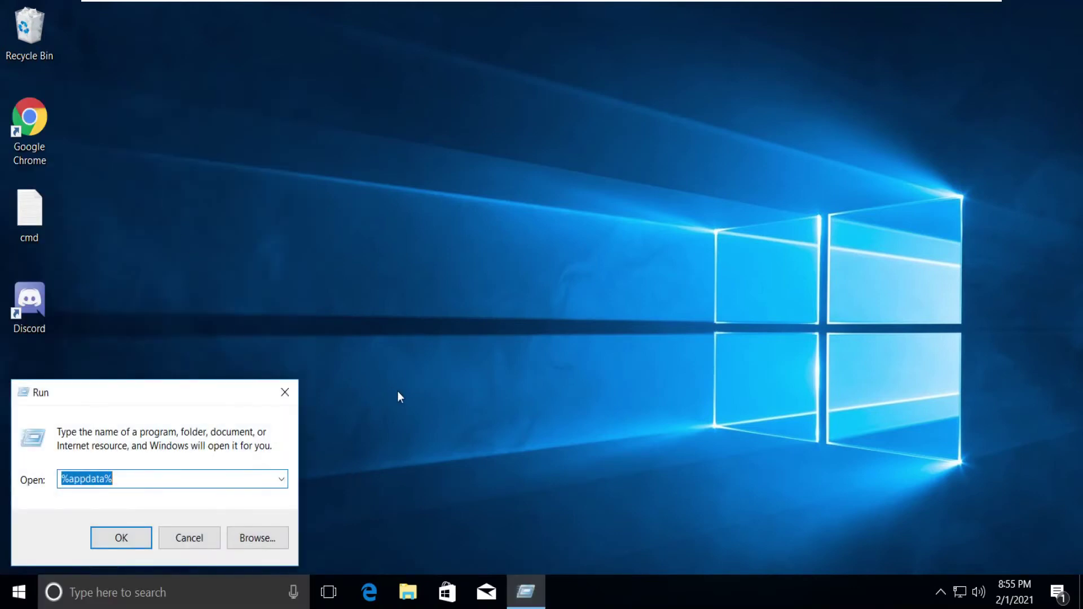
pyautogui.press('BackSpace')
pyautogui.write('%')
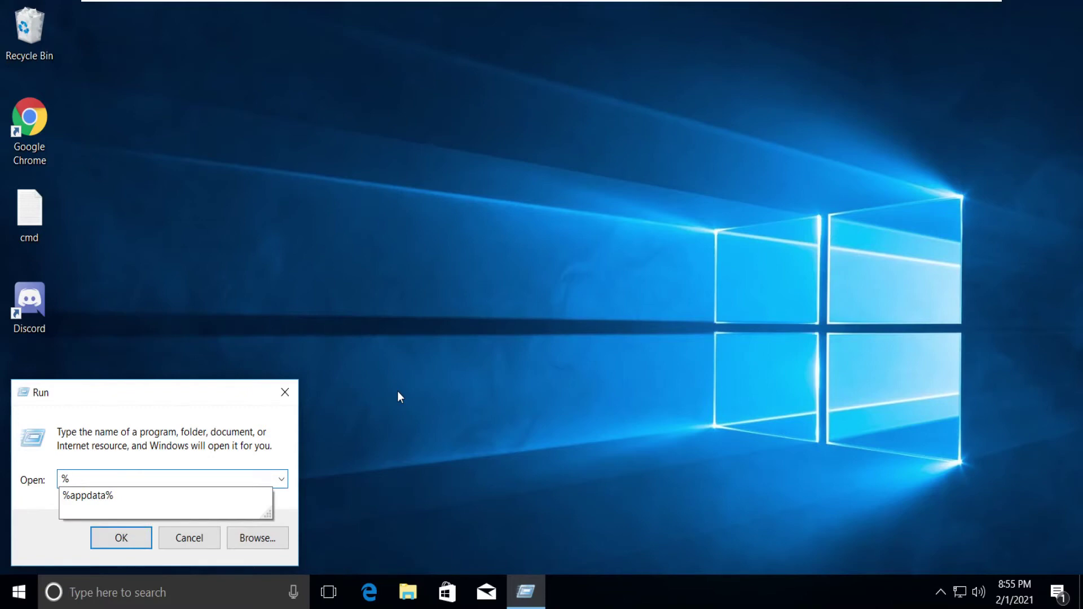
pyautogui.moveTo(129, 385); pyautogui.dragTo(453, 130)
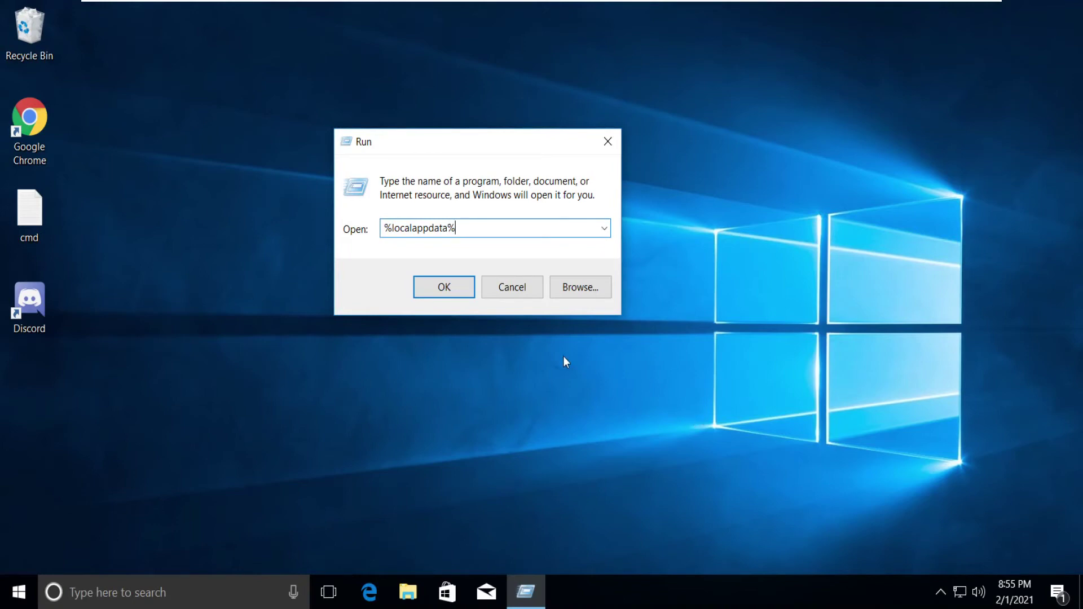
# Open AppData\Local, delete its Discord folder, close Explorer and refresh the desktop.
pyautogui.click(438, 293)
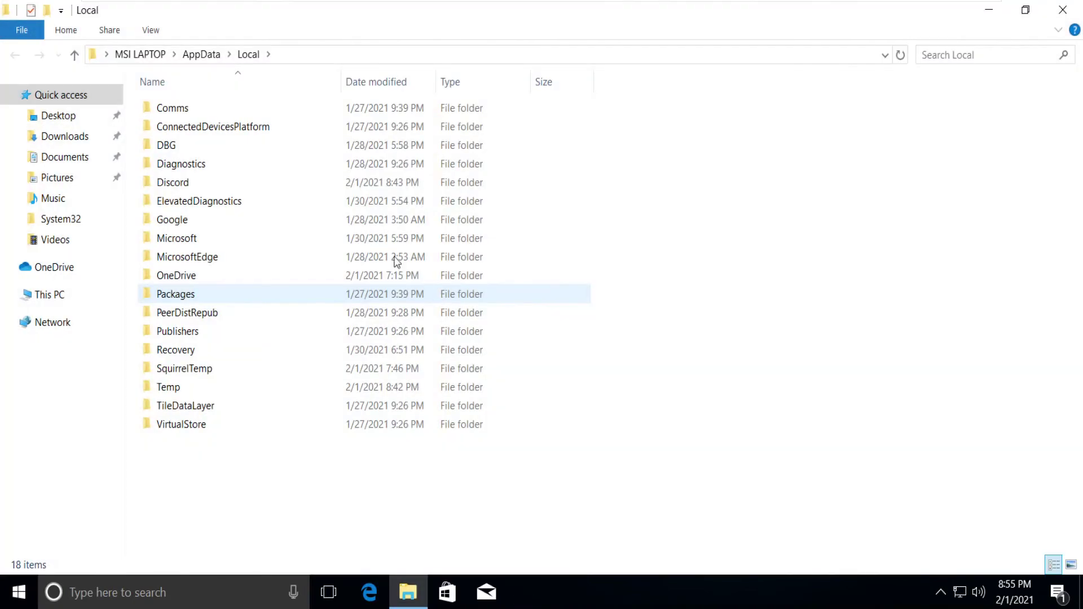
pyautogui.click(265, 188)
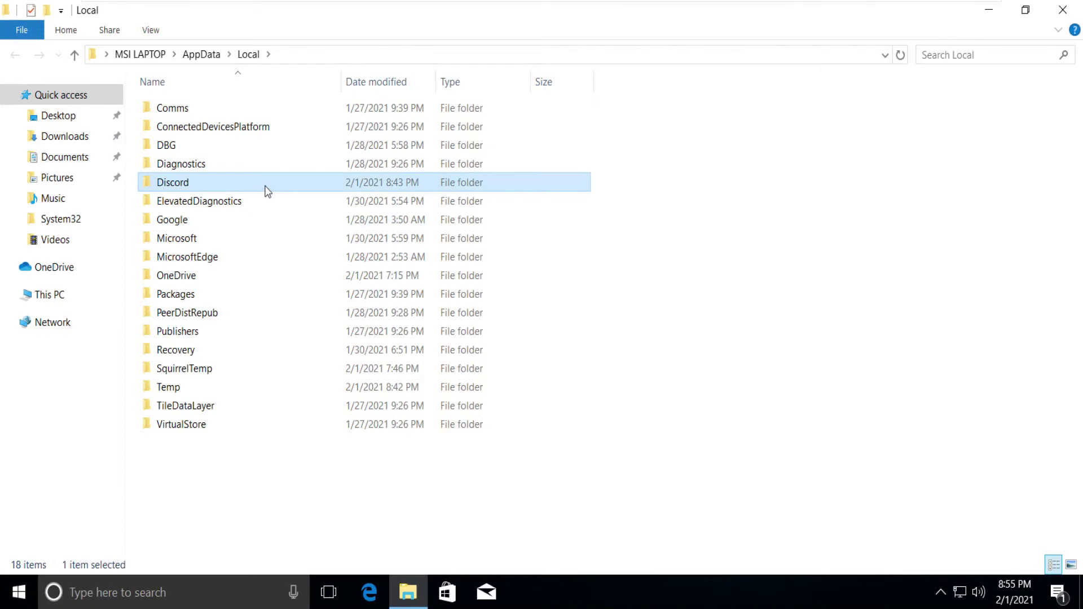
pyautogui.rightClick(265, 187)
pyautogui.click(331, 494)
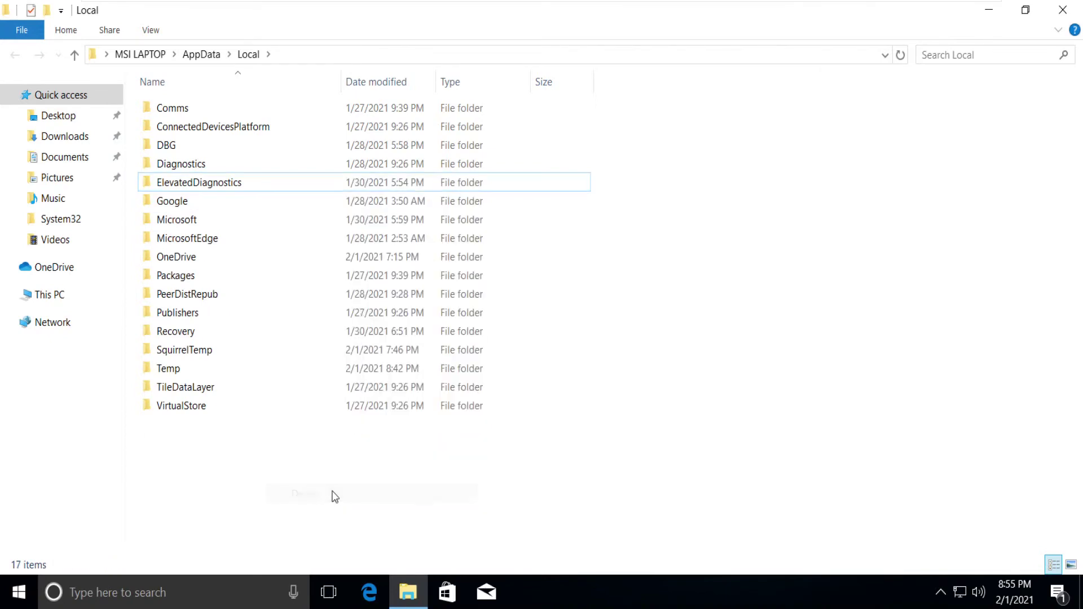
pyautogui.click(1064, 11)
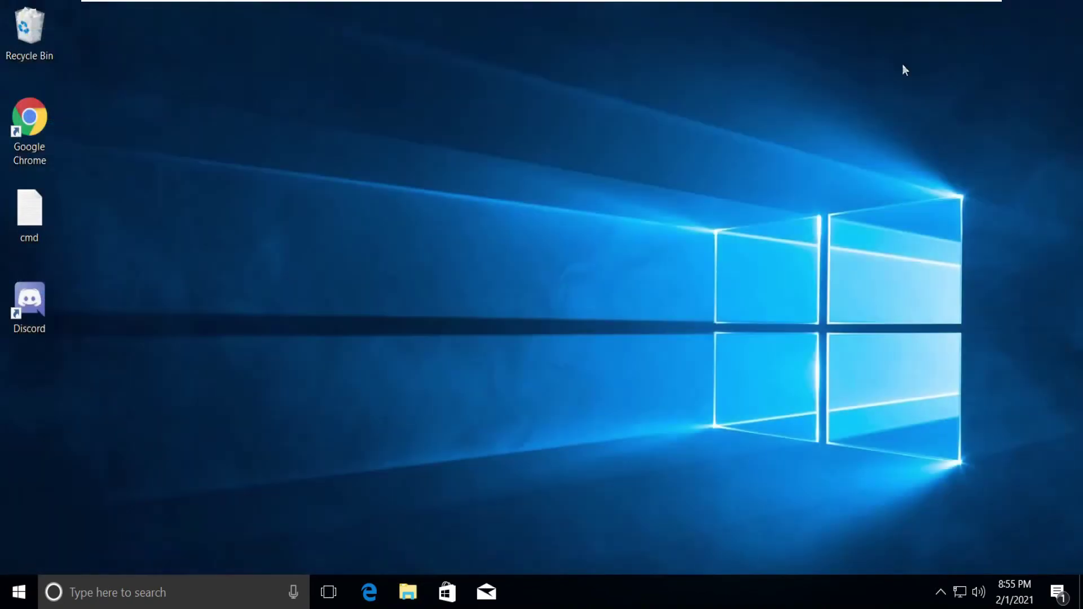
pyautogui.rightClick(428, 246)
pyautogui.click(481, 294)
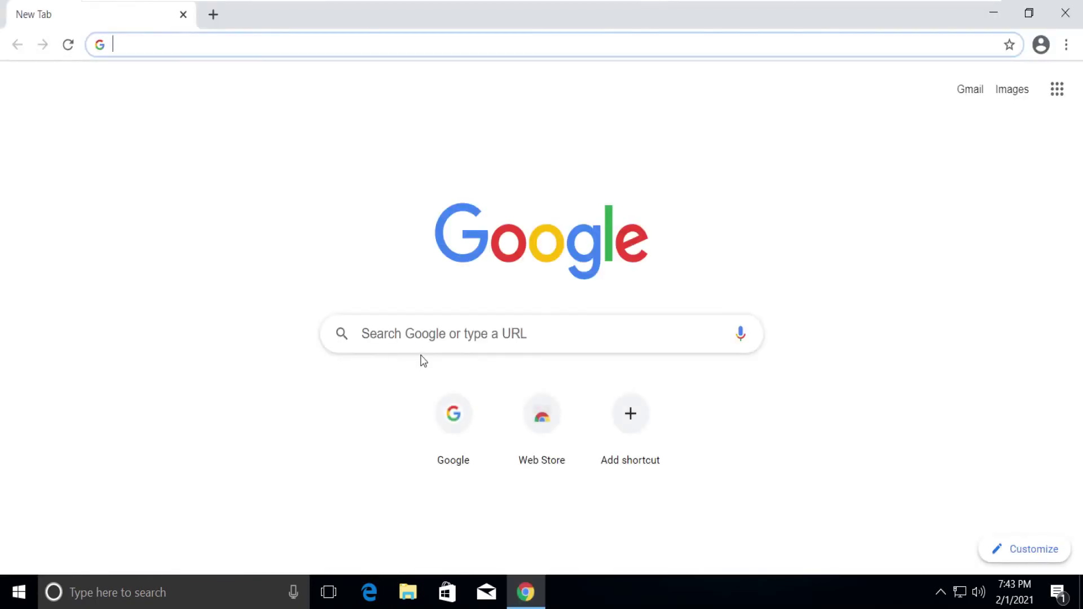
# Load discordapp.com in Chrome's address bar to reach the Discord homepage.
pyautogui.click(424, 331)
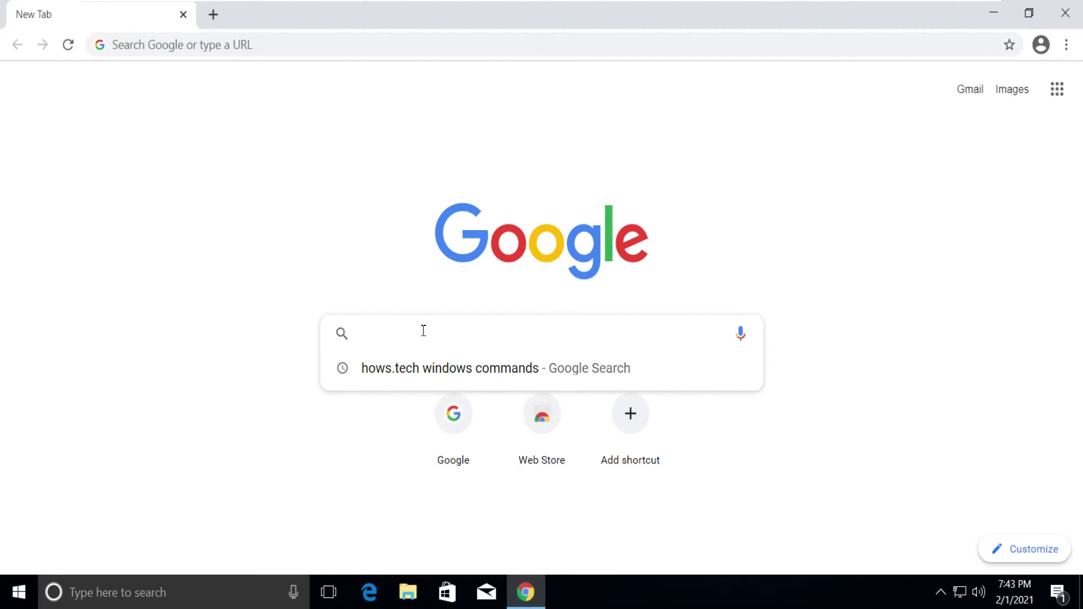
pyautogui.click(293, 48)
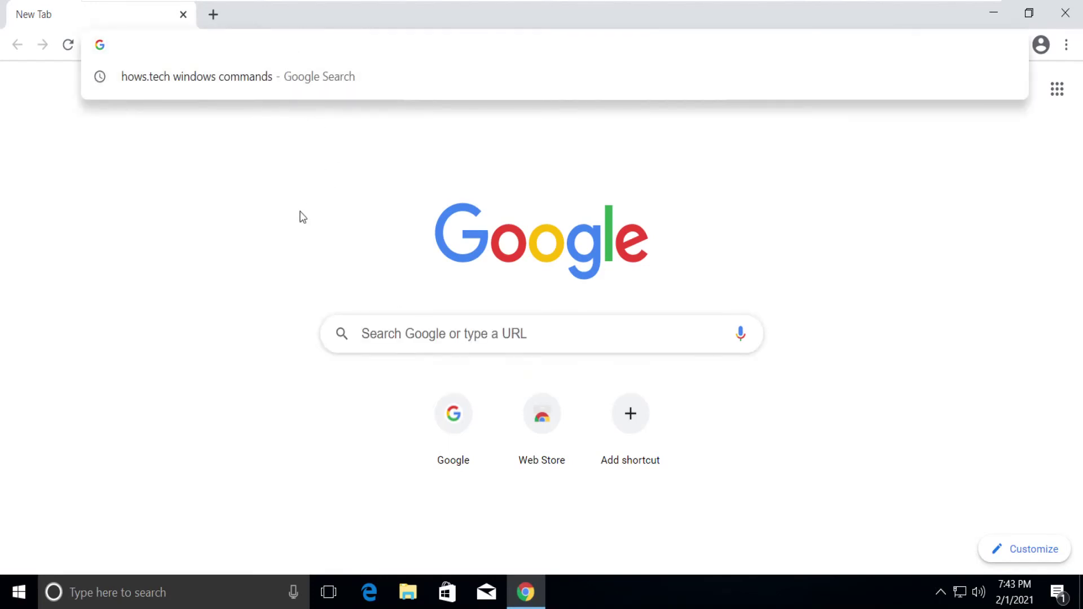
pyautogui.write('di')
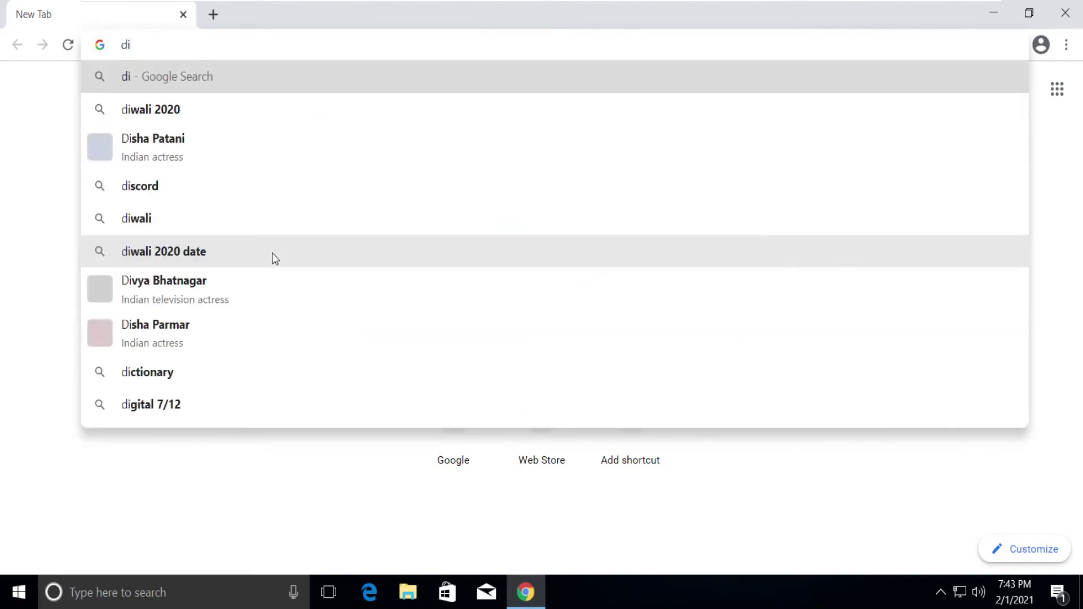
pyautogui.write('s')
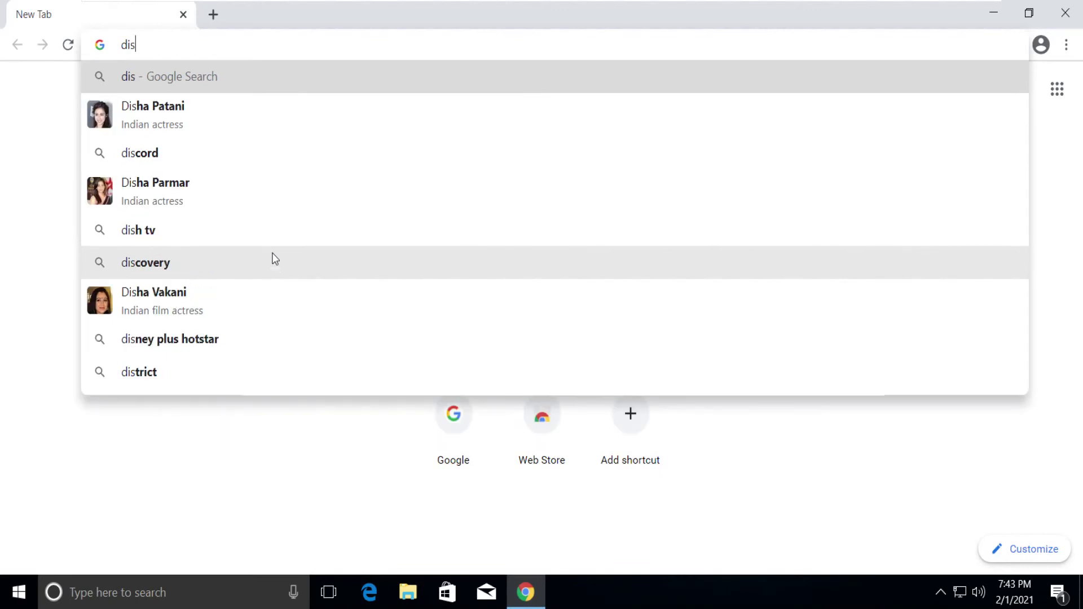
pyautogui.write('cord')
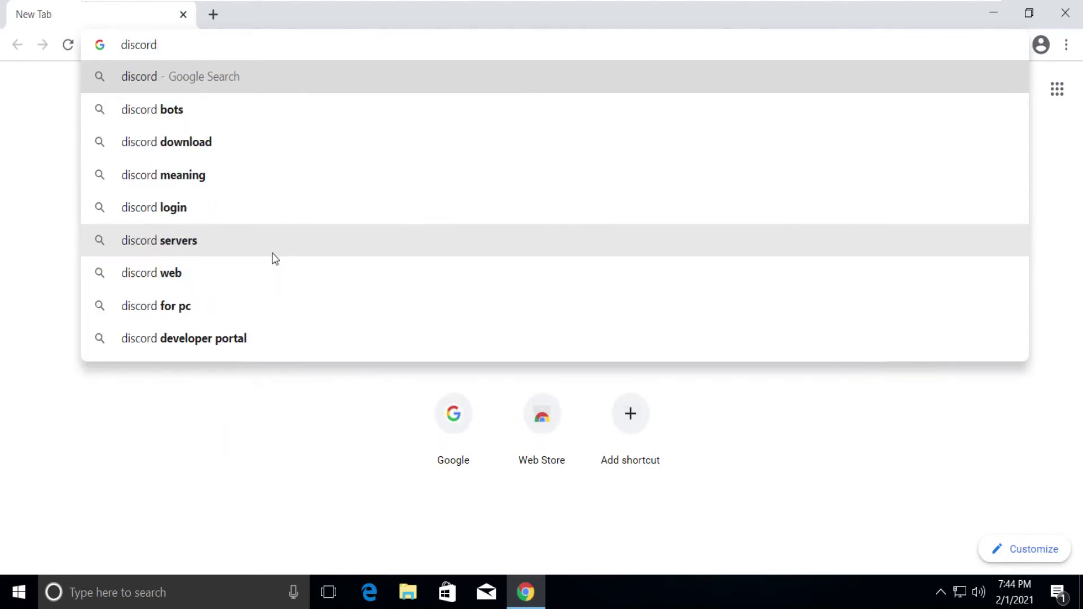
pyautogui.write('app')
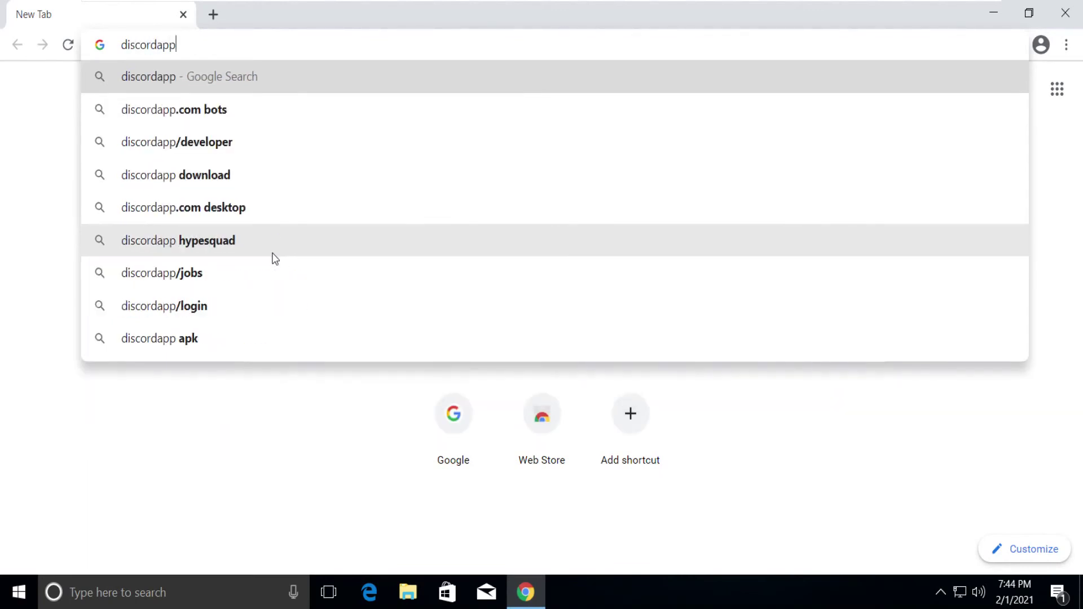
pyautogui.write('.com')
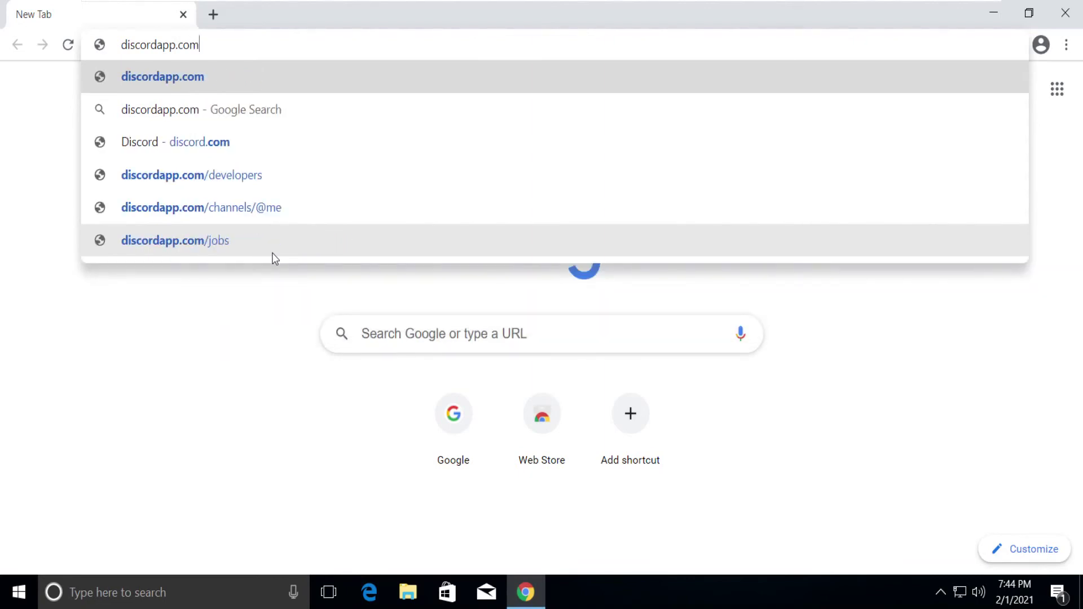
pyautogui.press('Return')
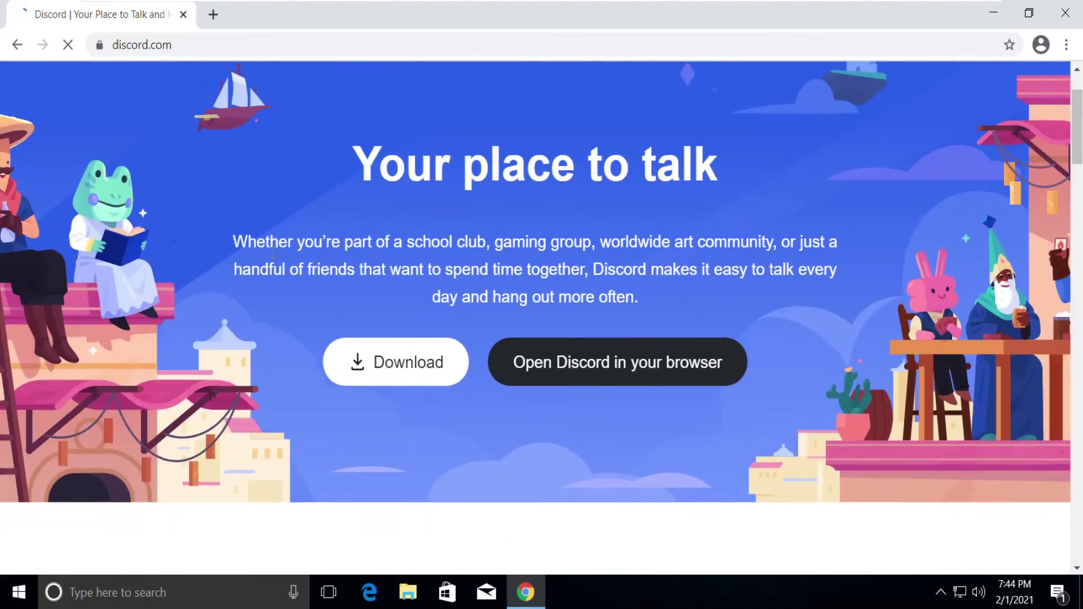
# Download the 65.6 MB DiscordSetup.exe for Windows and reveal it in the Downloads folder.
pyautogui.scroll(-3, 269, 252)
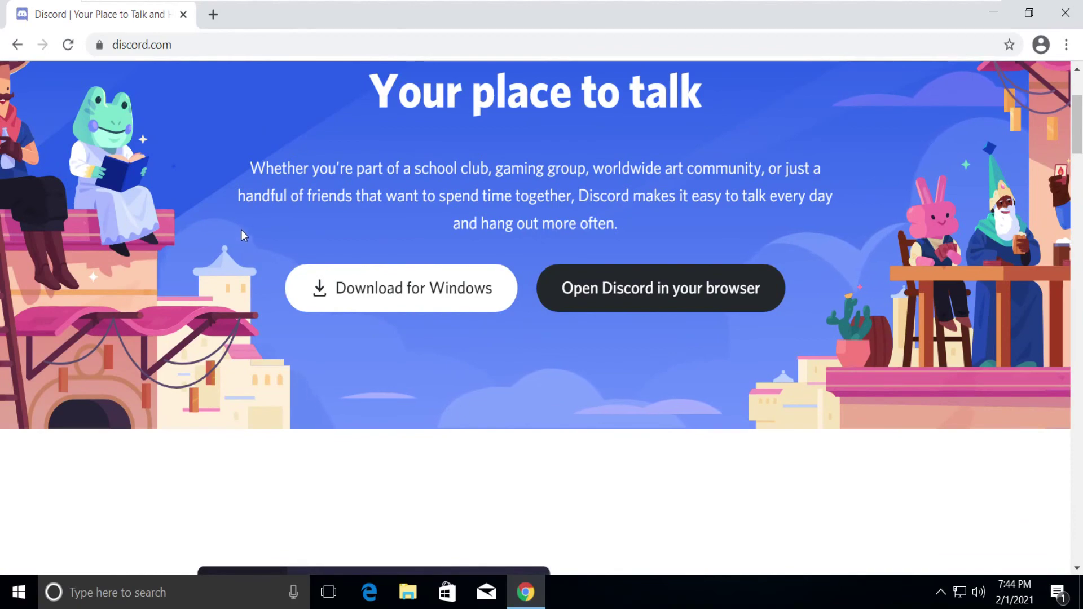
pyautogui.scroll(-3, 172, 240)
pyautogui.scroll(5, 172, 240)
pyautogui.scroll(-15, 172, 241)
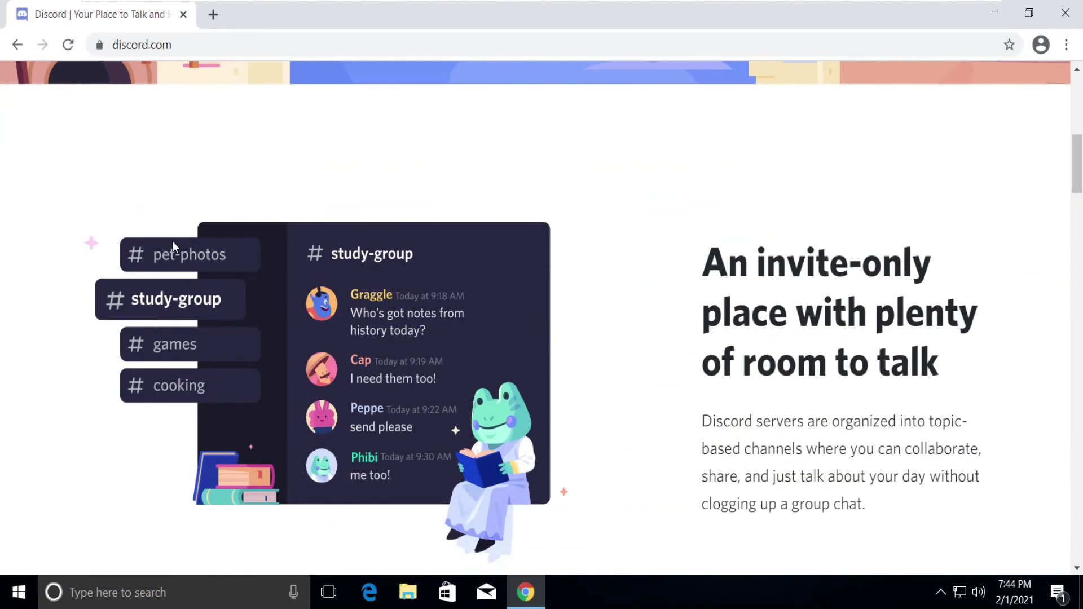
pyautogui.scroll(20, 175, 242)
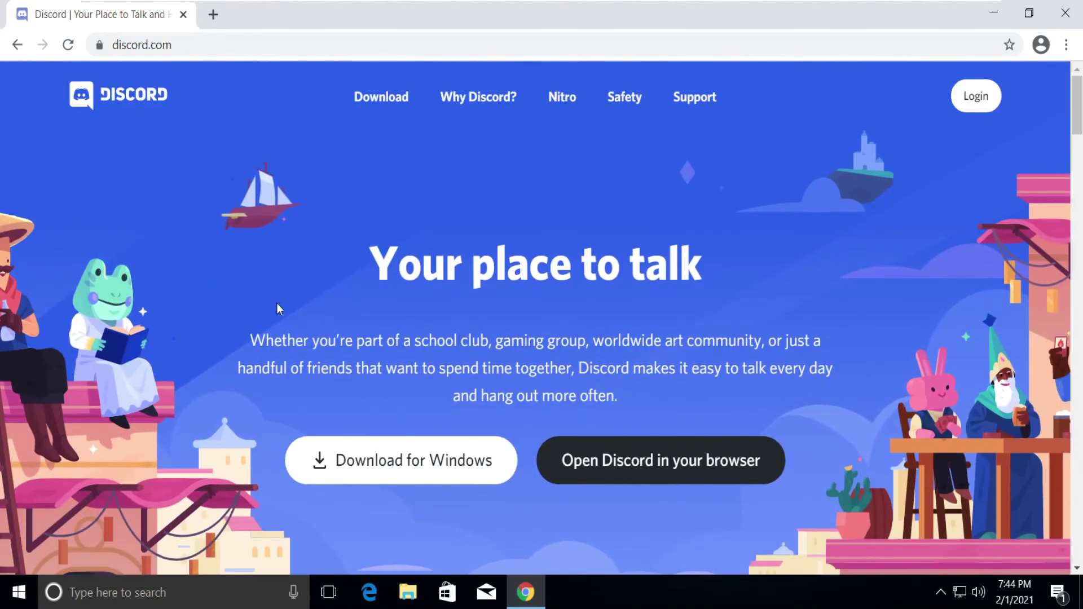
pyautogui.click(402, 471)
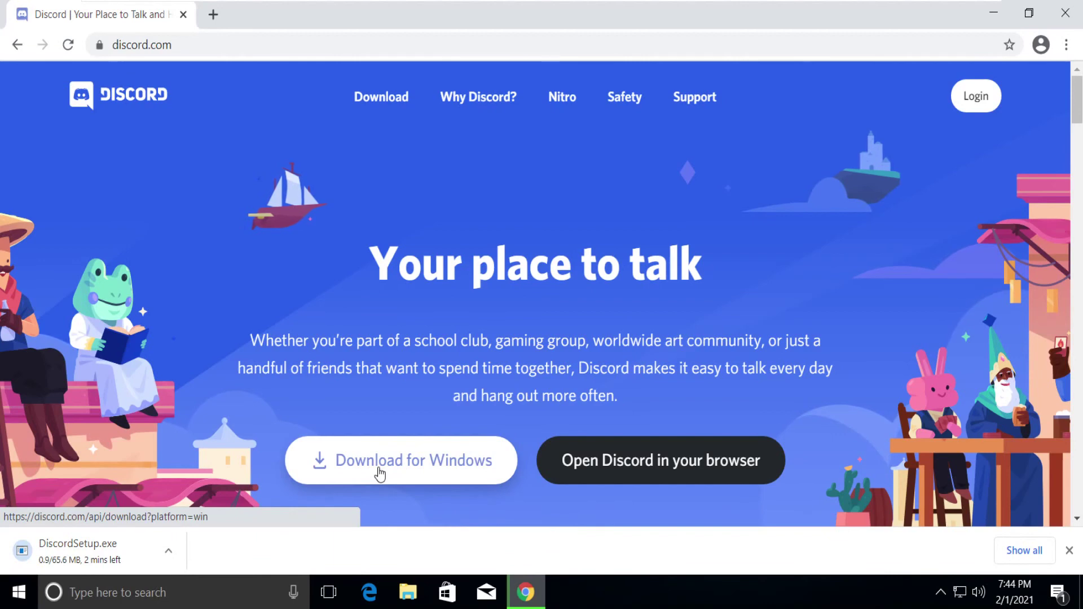
pyautogui.hotkey('ctrl', 'j')
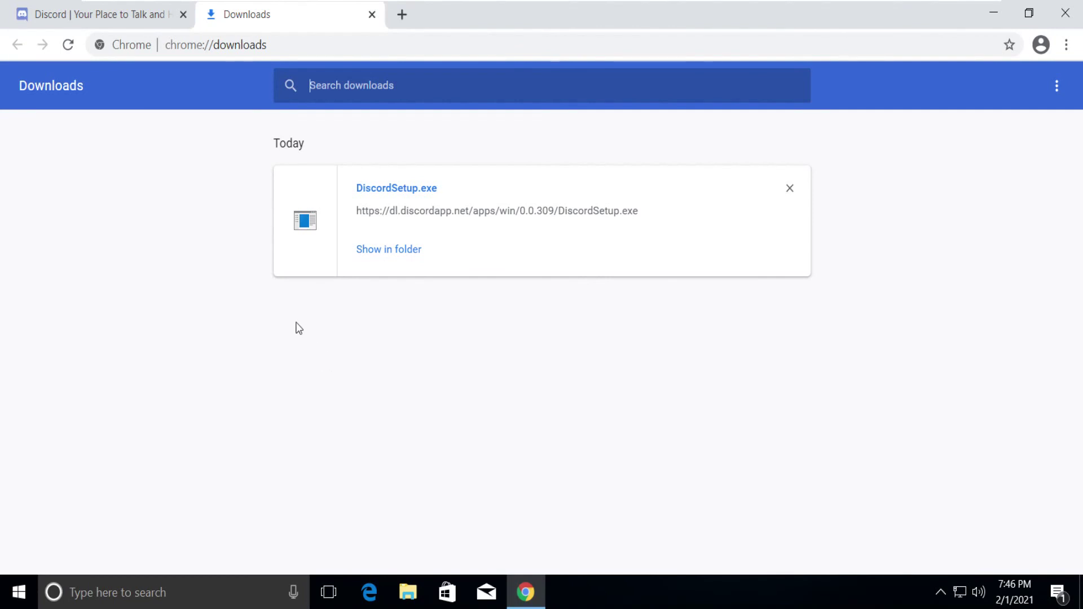
pyautogui.click(375, 254)
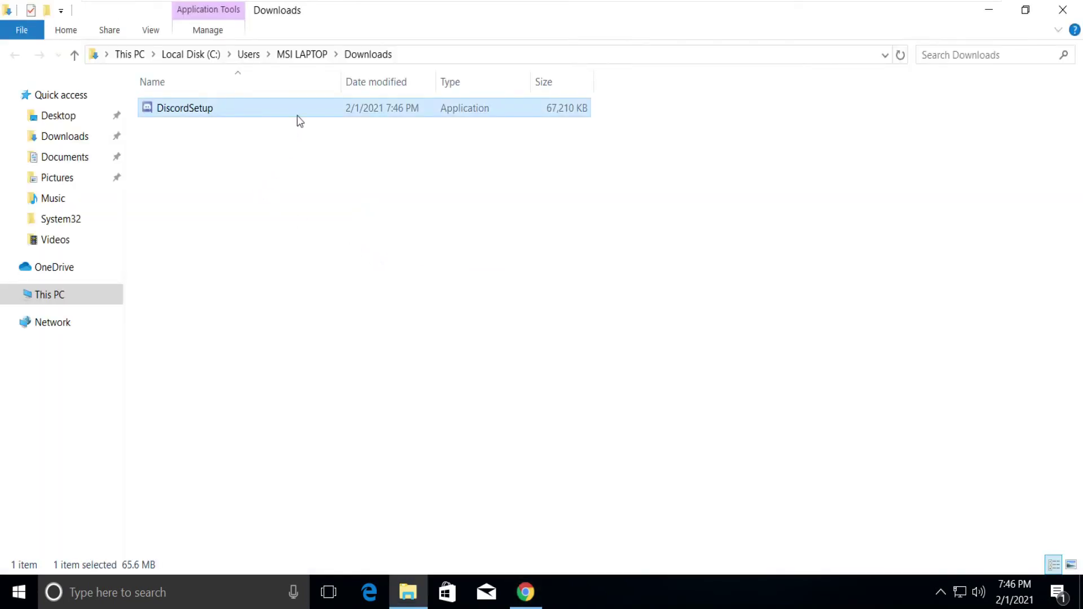
# Run DiscordSetup from the Downloads folder to start the Discord installer.
pyautogui.doubleClick(297, 112)
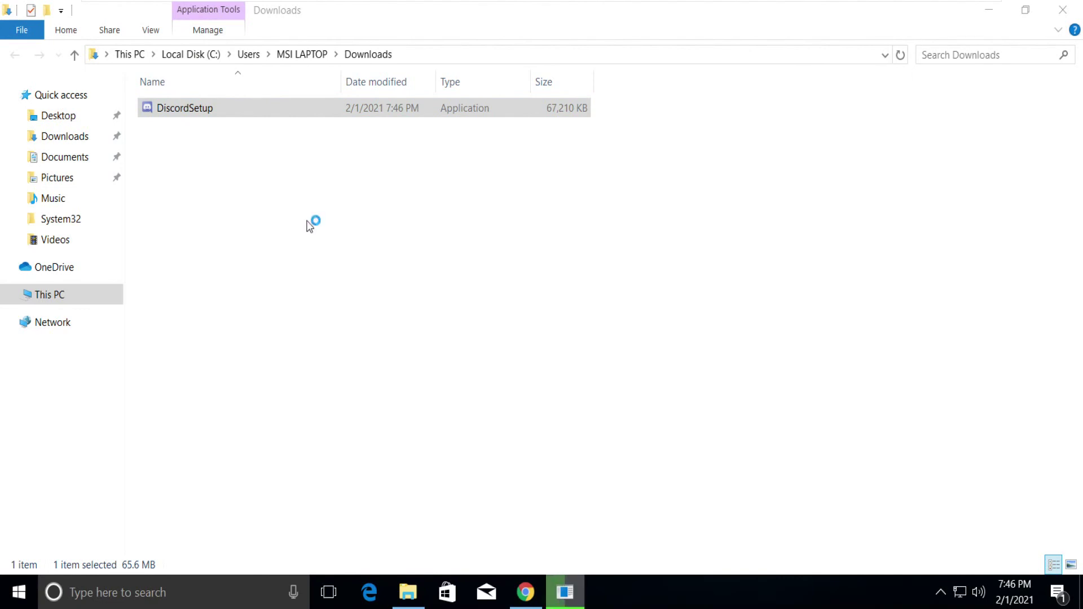